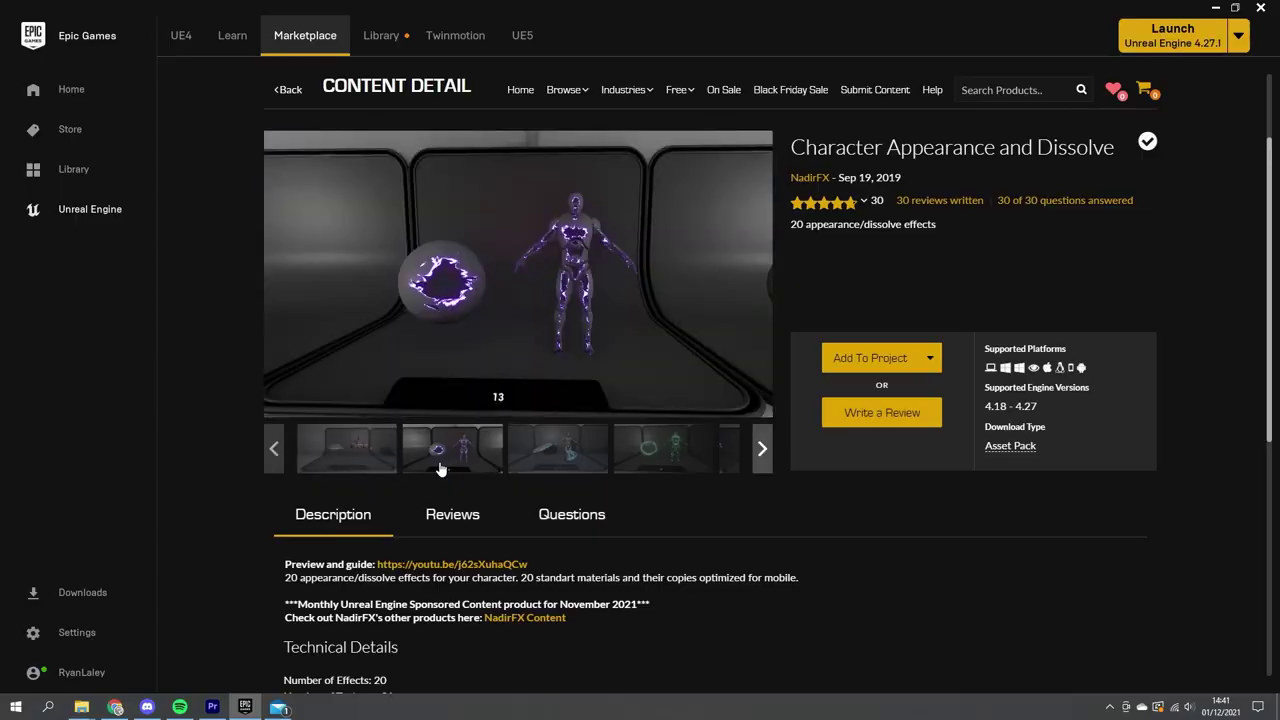
Preview the dissolve pack's blue, red and green images, then Cloudscape Seasons' moonlit night image
click(567, 455)
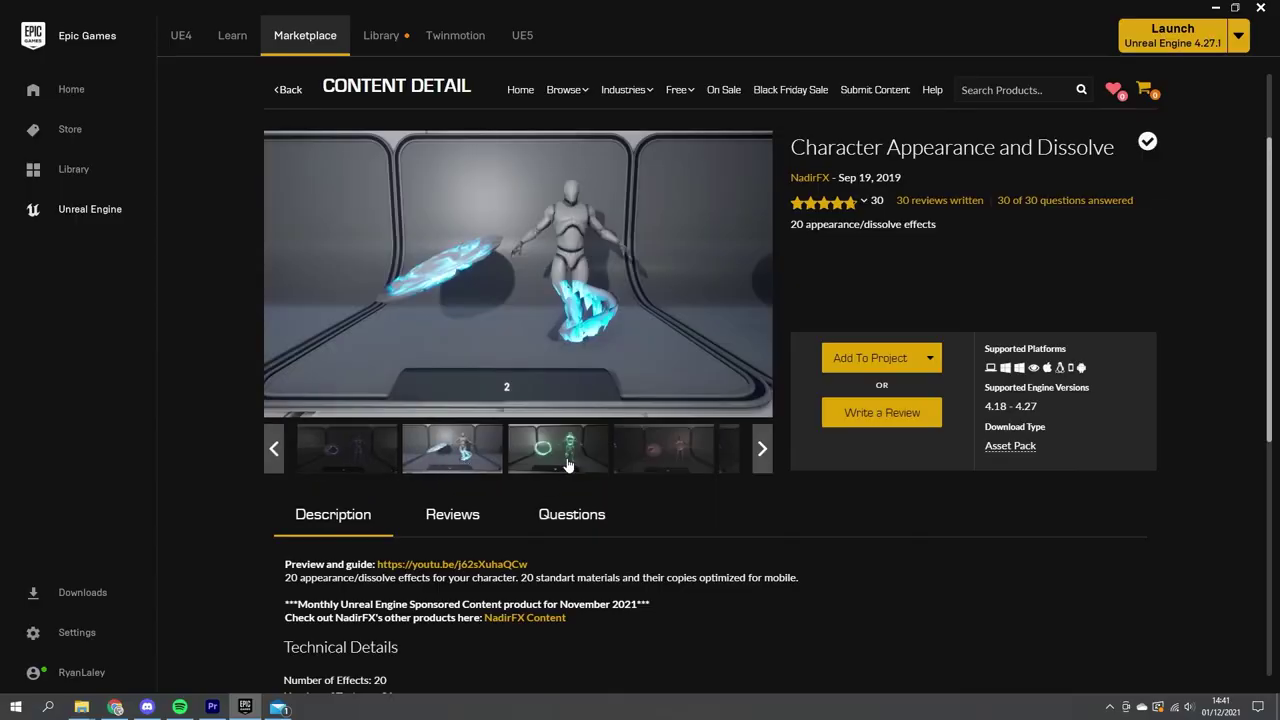
click(649, 458)
click(727, 455)
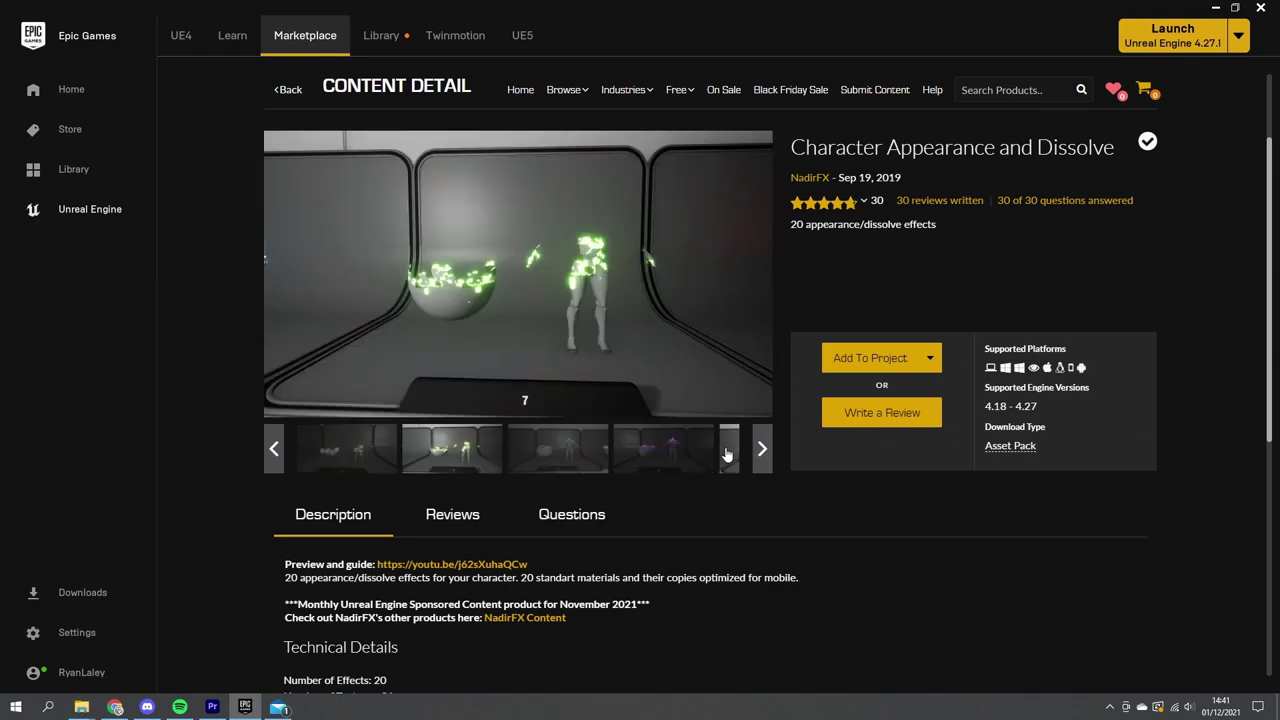
click(289, 92)
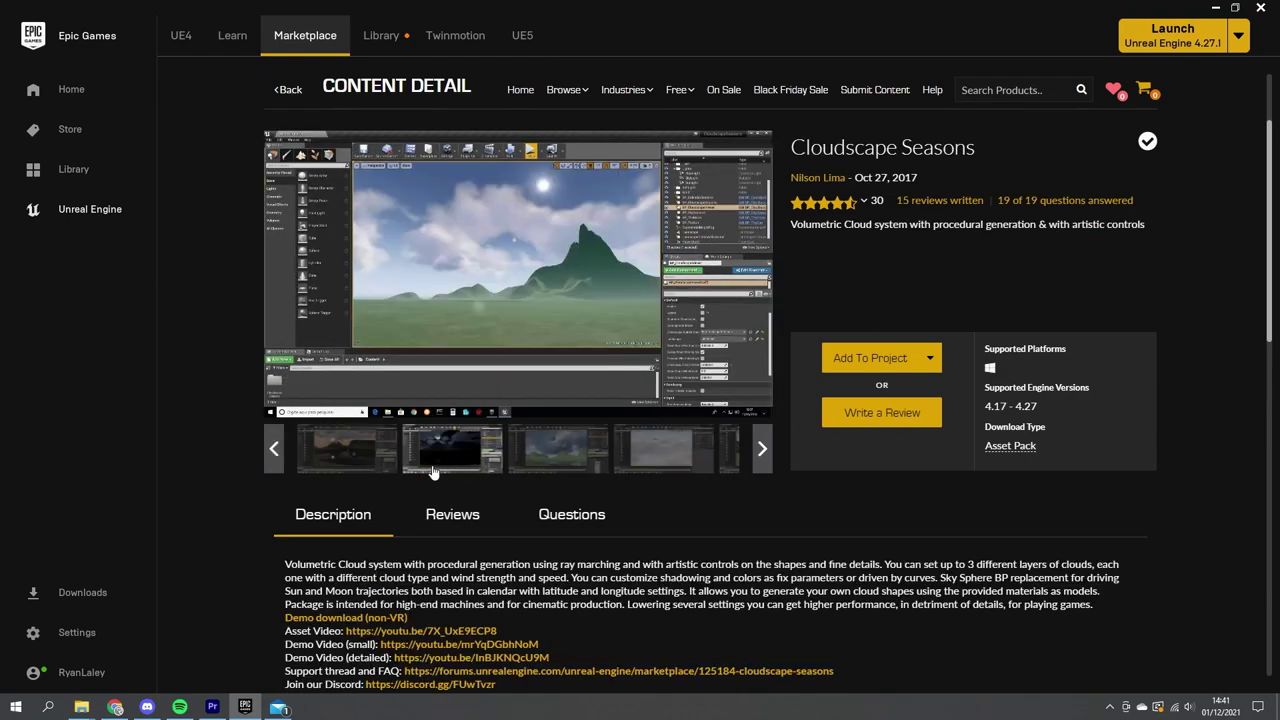
click(465, 466)
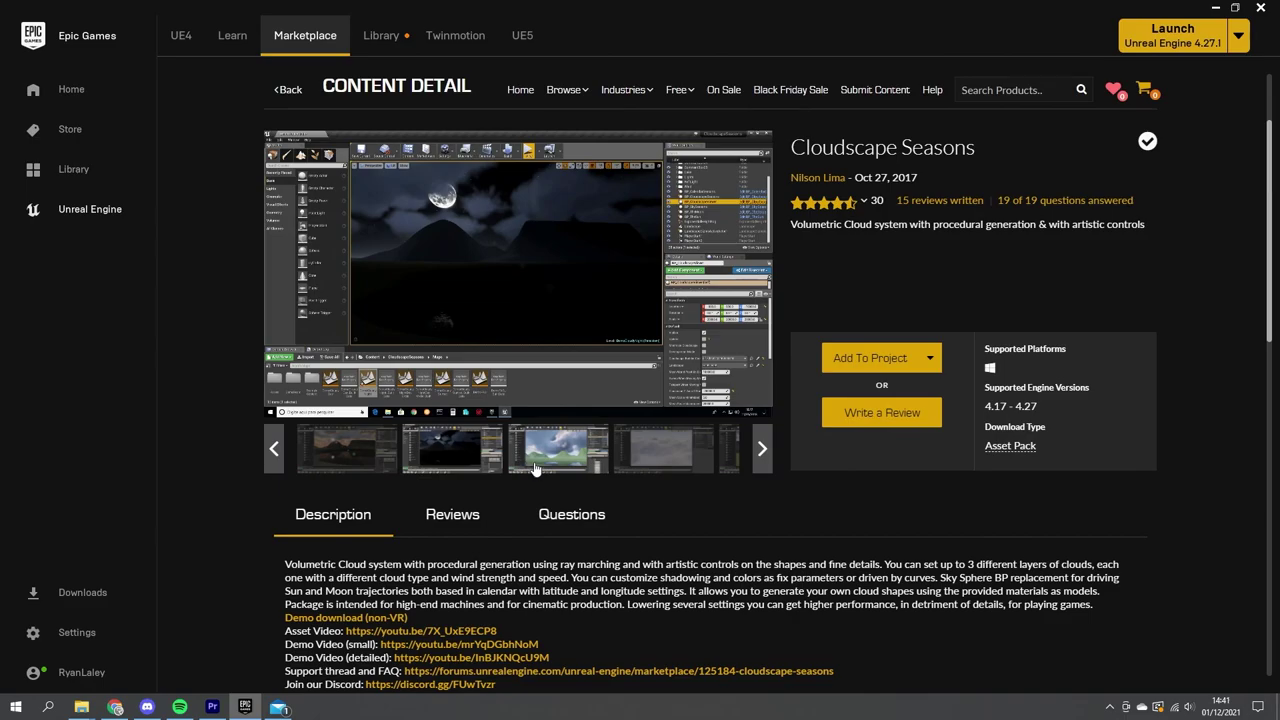
Step back through the Assets Cleaner page to the ArchViz Interactive UI pack page
key(alt+Left)
scroll(541, 531, down, 2)
key(alt+Left)
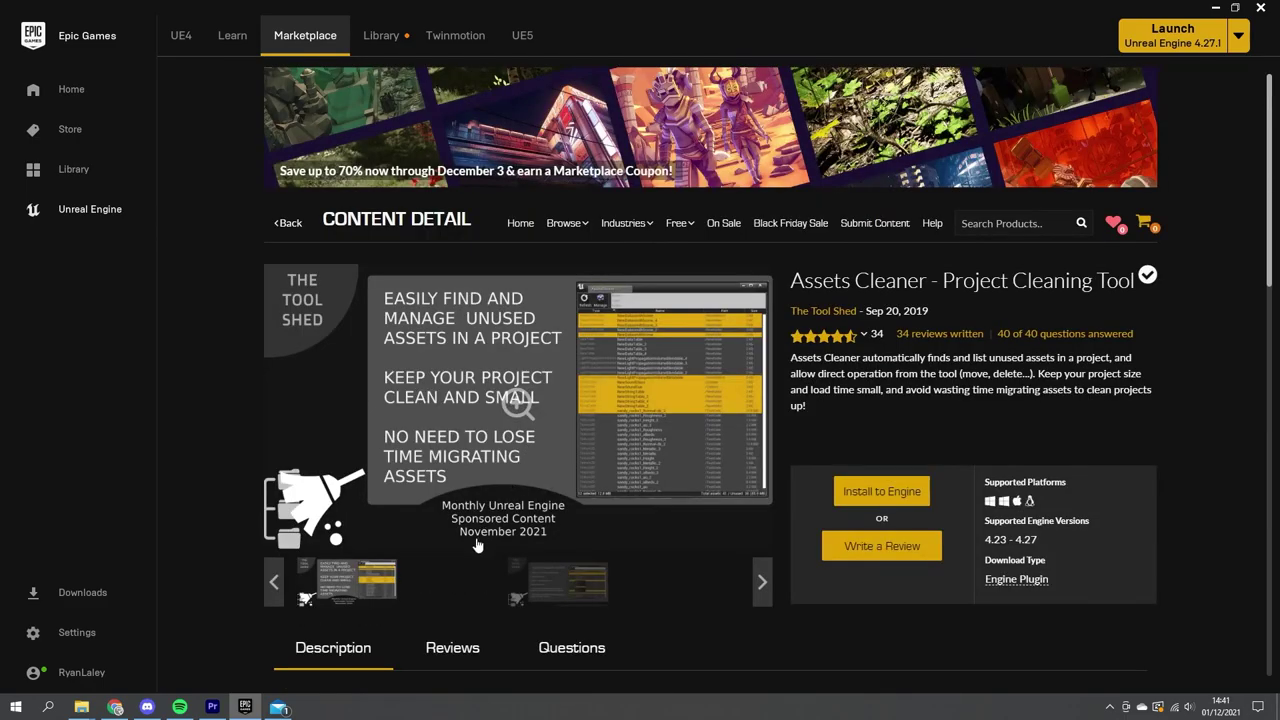
scroll(466, 591, down, 1)
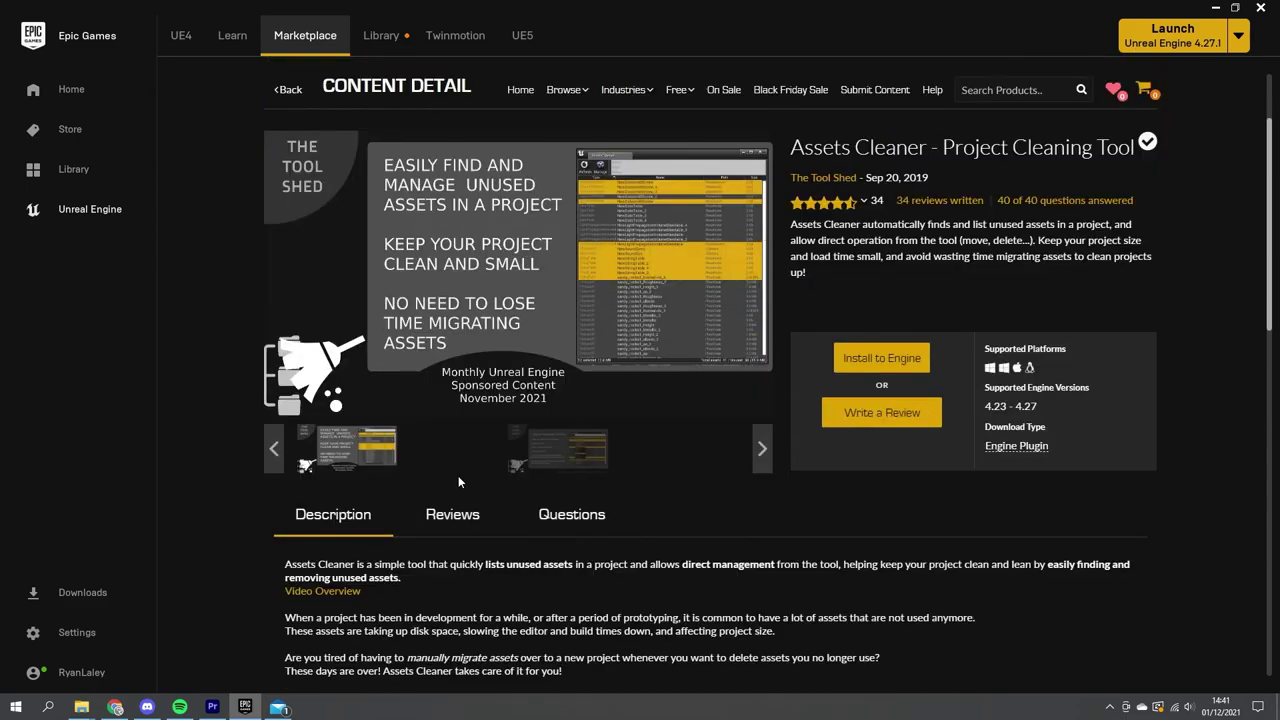
key(alt+Left)
Browse the ArchViz menu, floor-plan, room, spreadsheet, kitchen and living-room previews, then return to Marketplace home
click(475, 455)
click(524, 455)
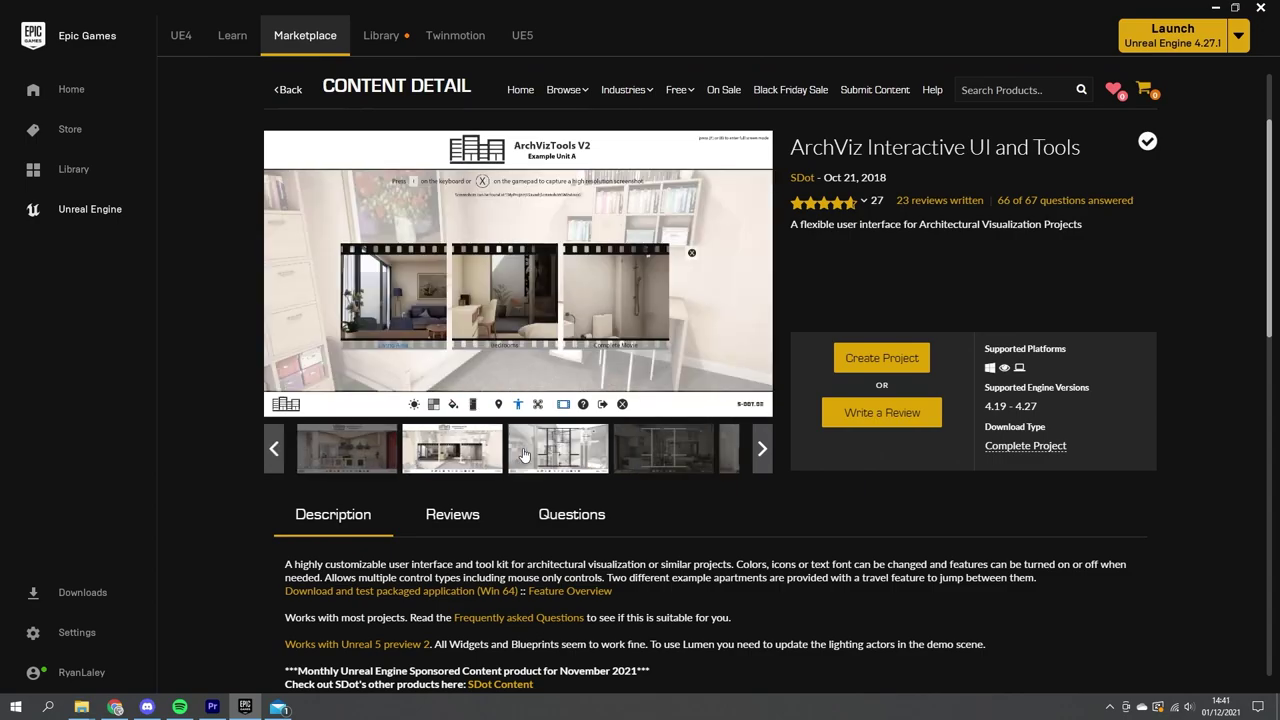
click(661, 457)
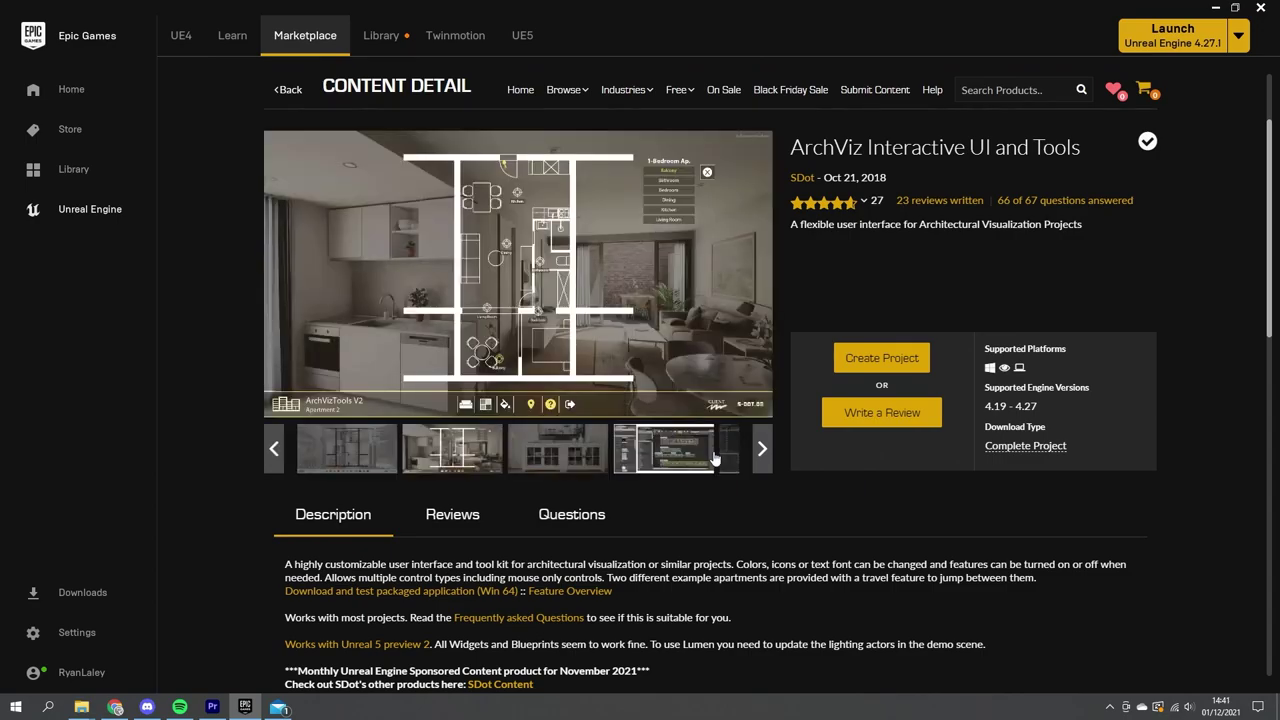
click(661, 460)
click(587, 463)
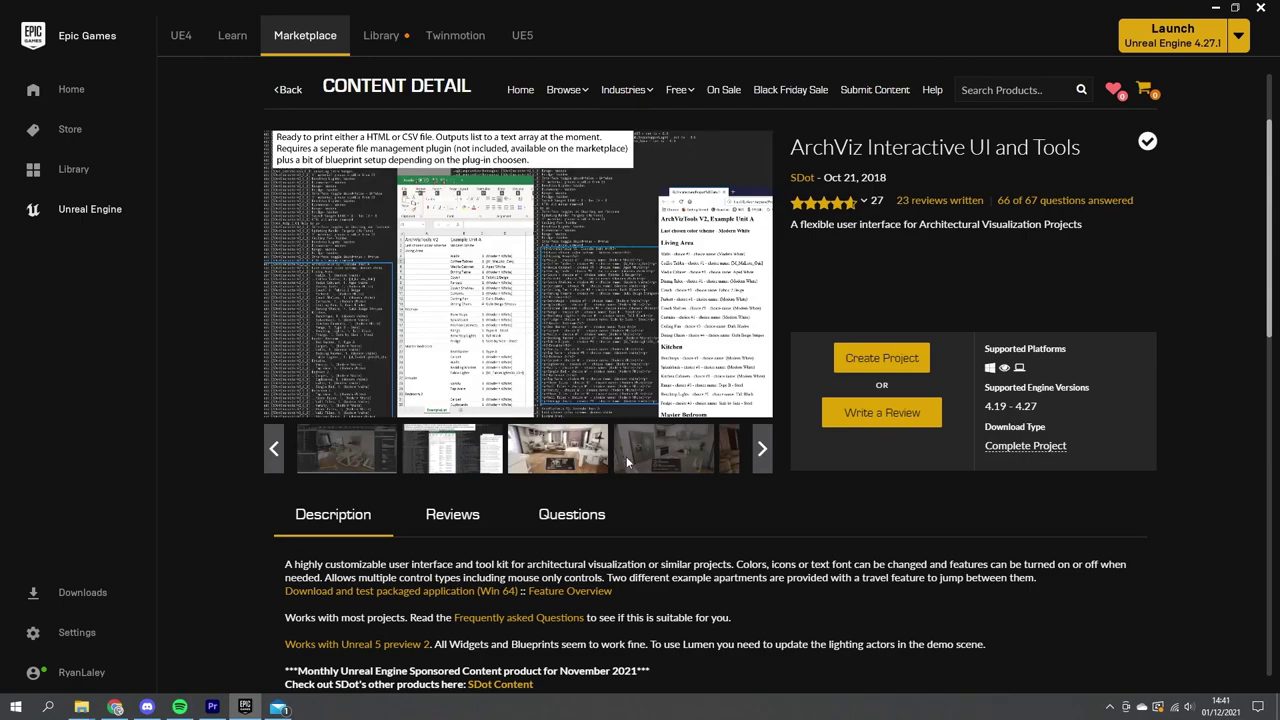
click(665, 463)
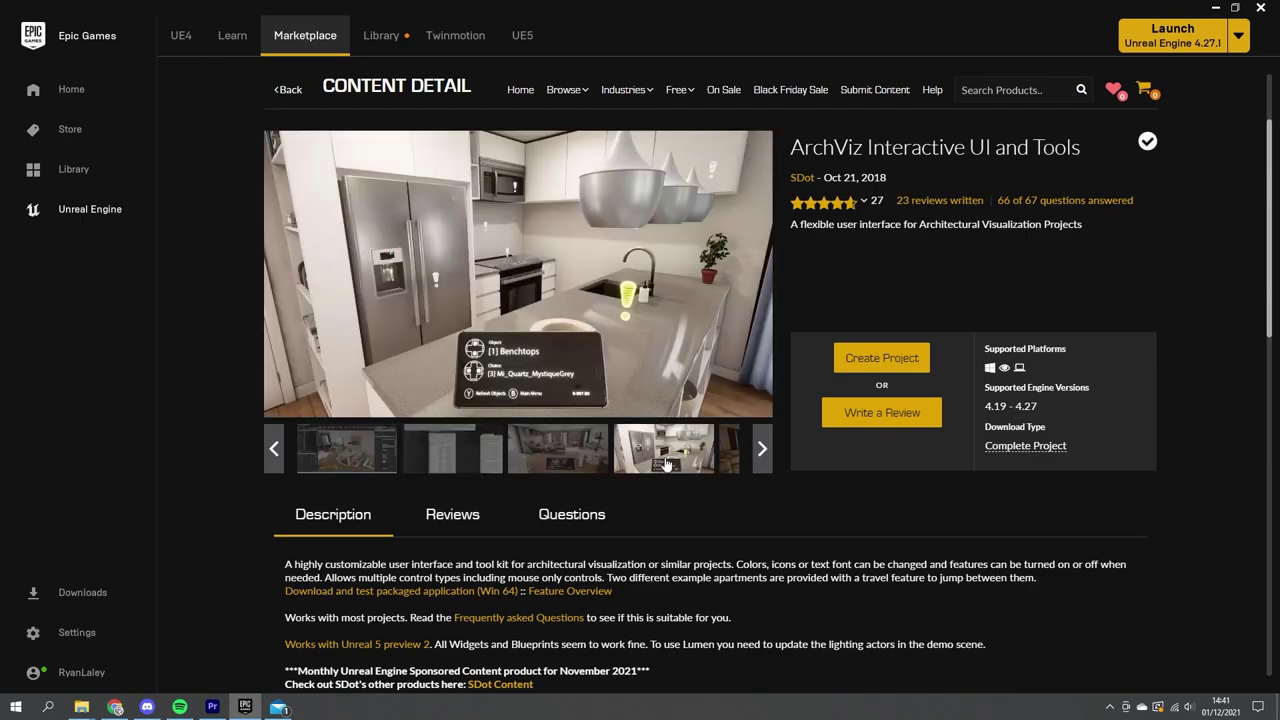
click(728, 456)
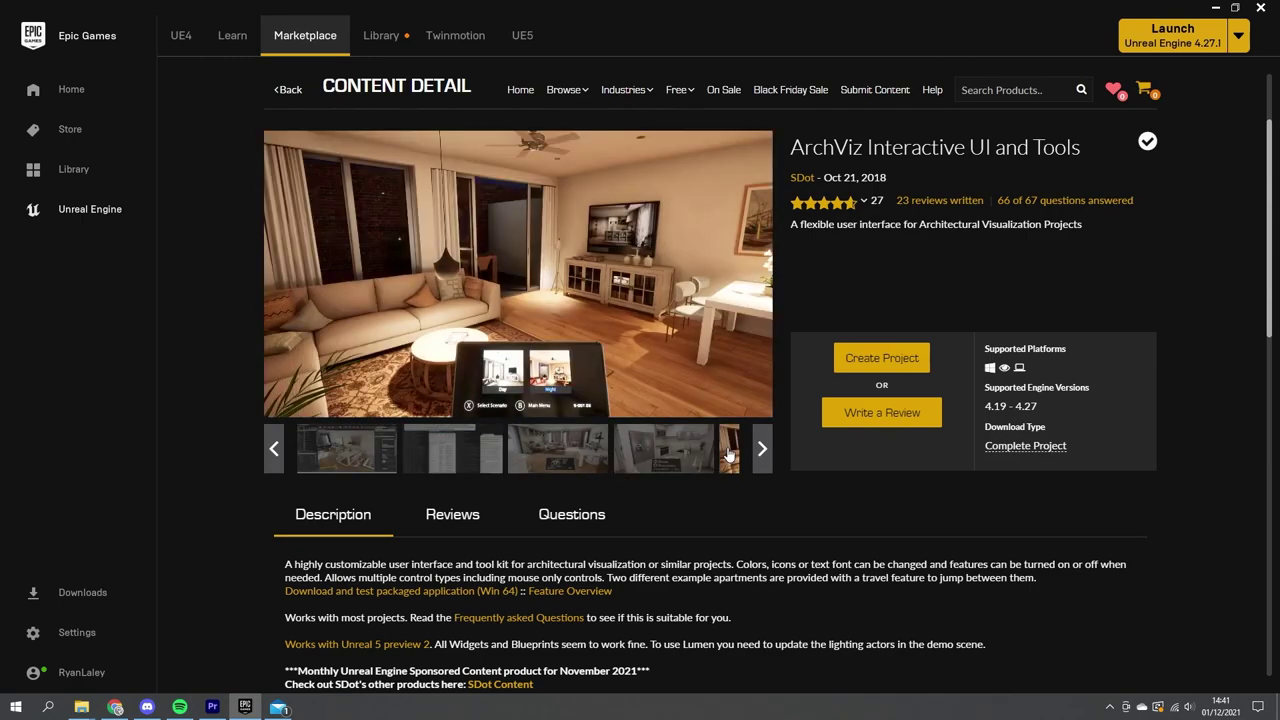
click(289, 91)
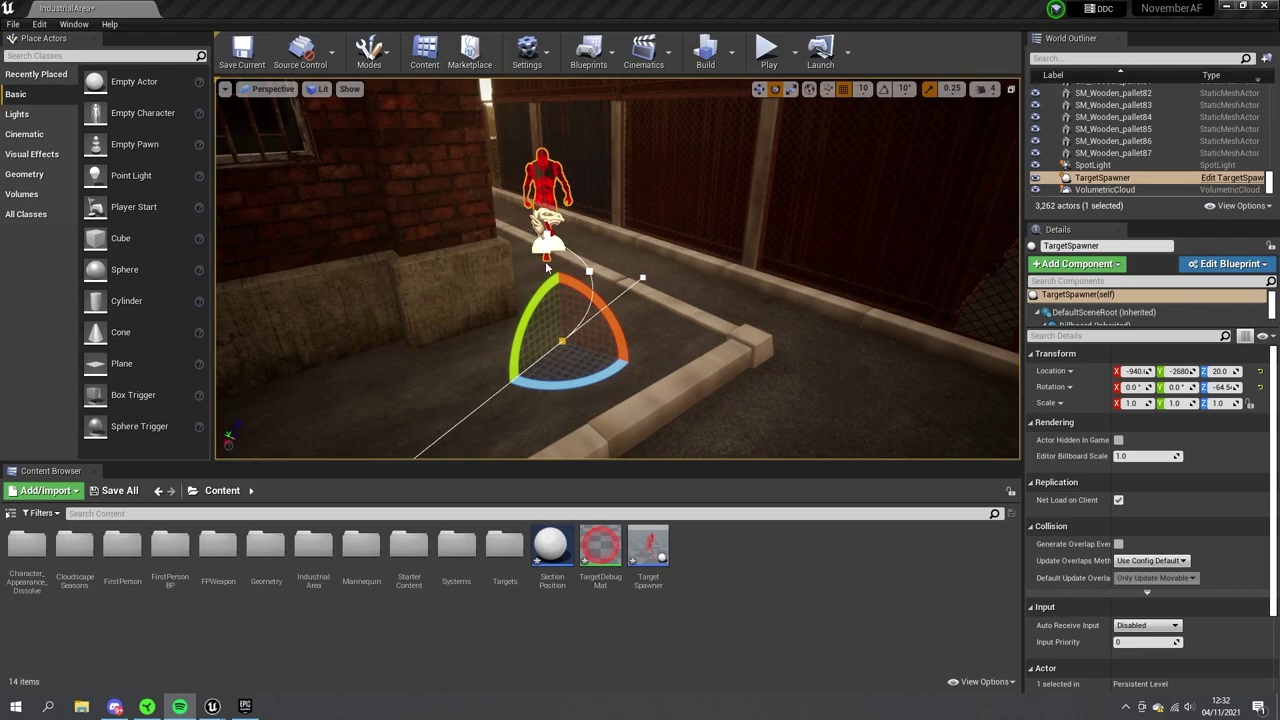
Open the TargetSpawner blueprint from the alley and bring up its Event Graph node list
right_drag(546, 267, 691, 295)
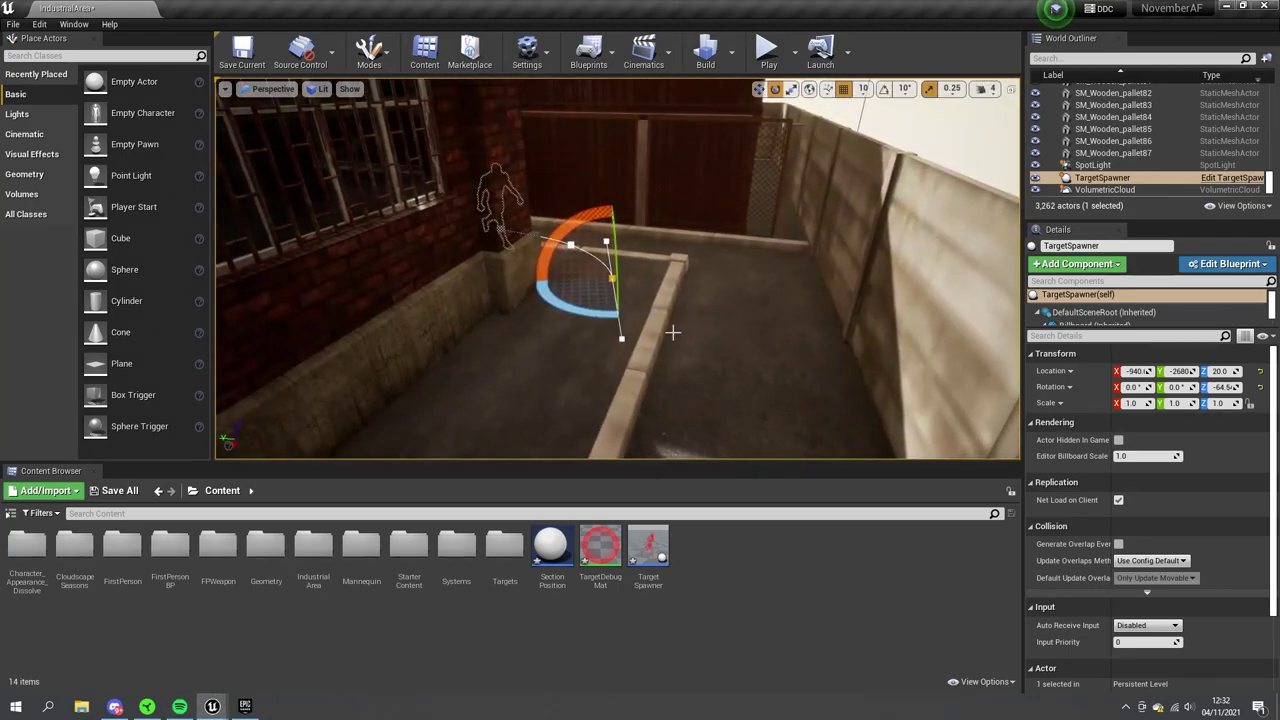
double_click(645, 549)
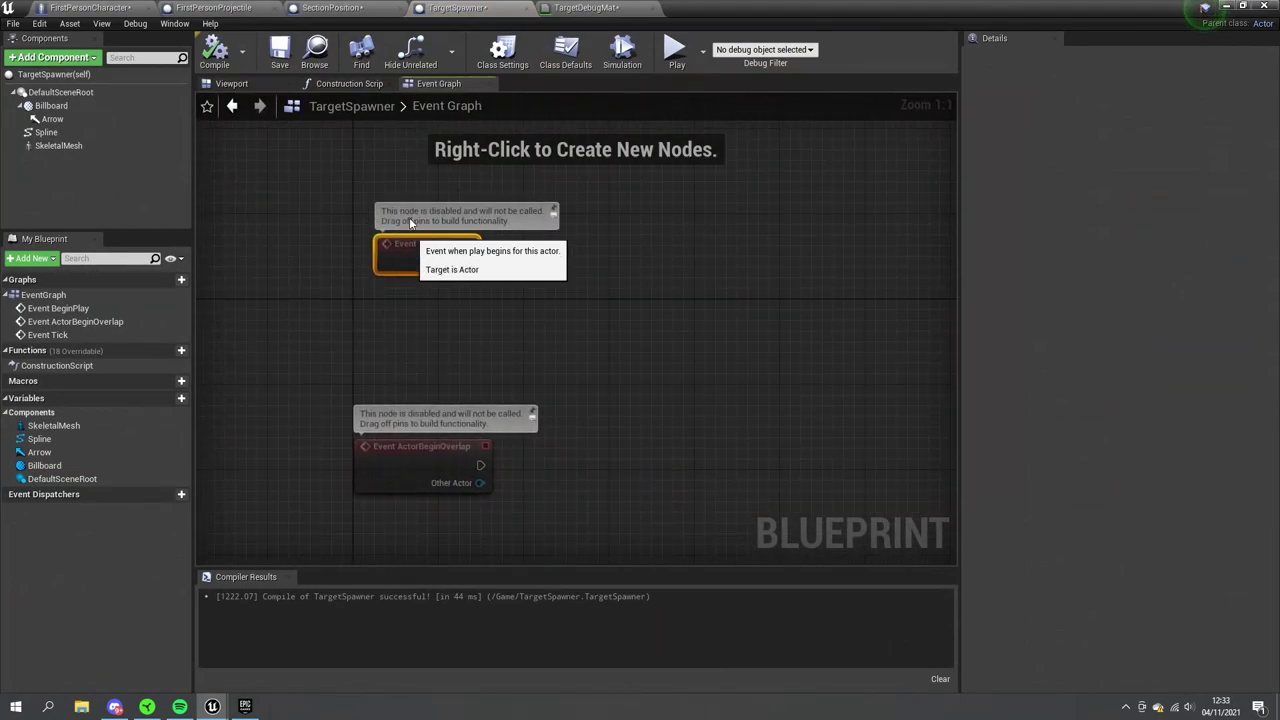
right_drag(410, 222, 262, 262)
right_click(500, 310)
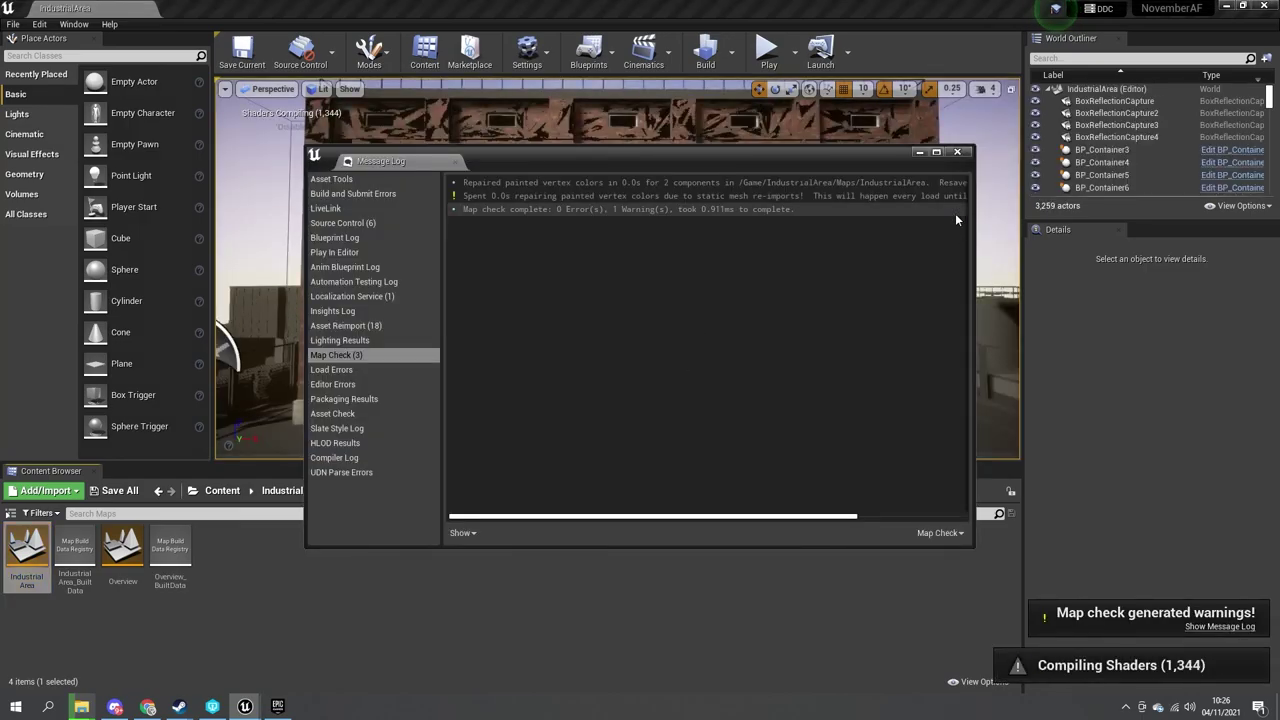
Inspect the corner wall and hangar spotlight, then open an imported pack folder from IndustrialArea
right_drag(990, 250, 990, 250)
click(700, 250)
click(617, 268)
click(296, 596)
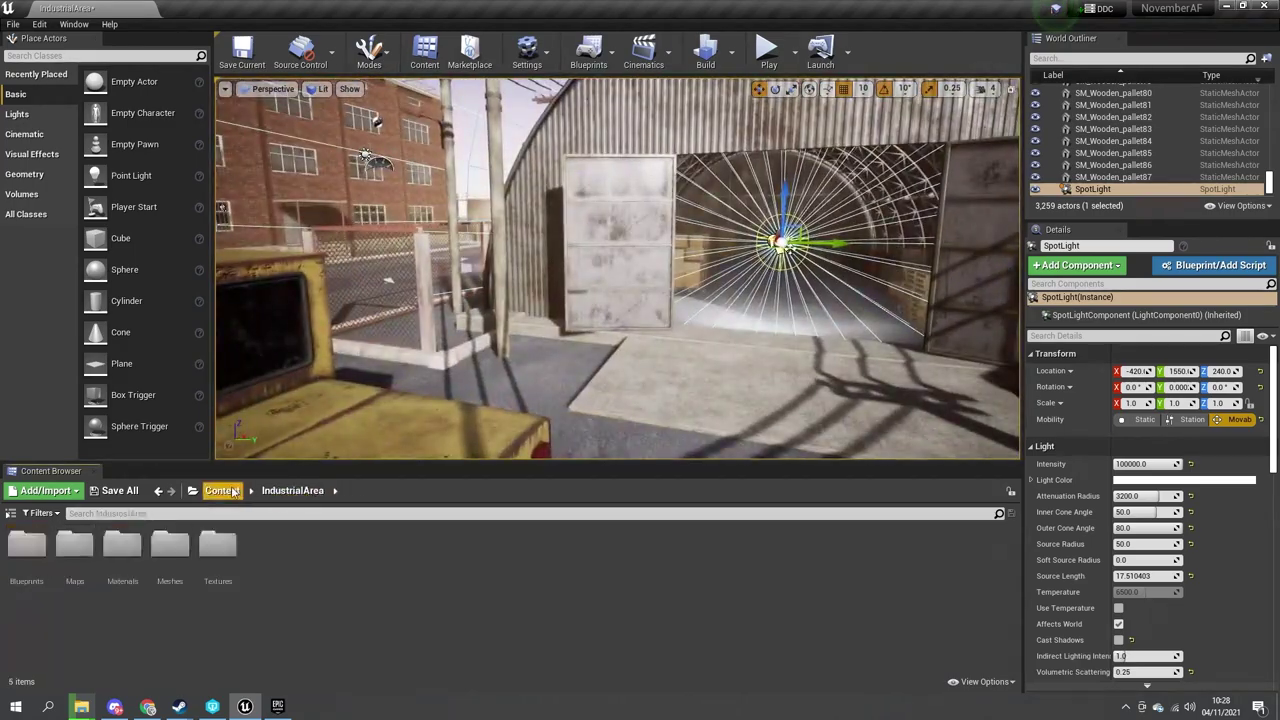
double_click(27, 555)
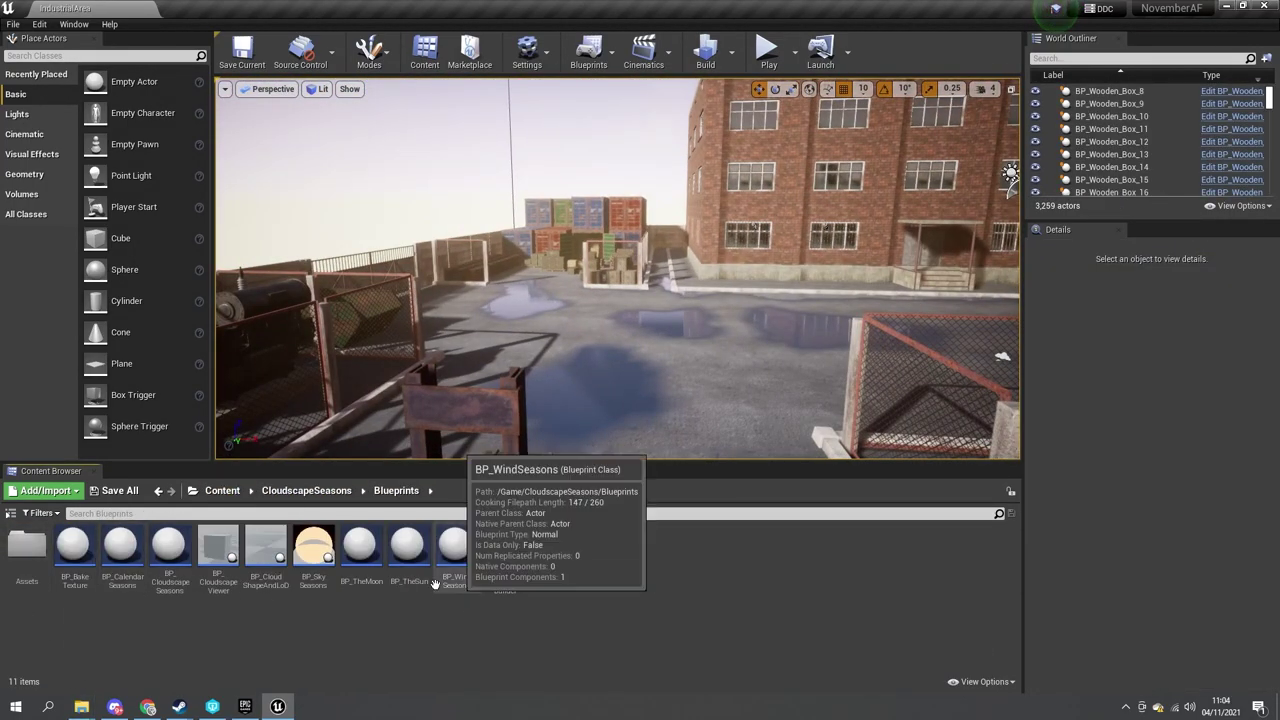
Place BP_SkySeasons and BP_CloudscapeSeasons in the level and review the sky's settings
drag(313, 545, 689, 503)
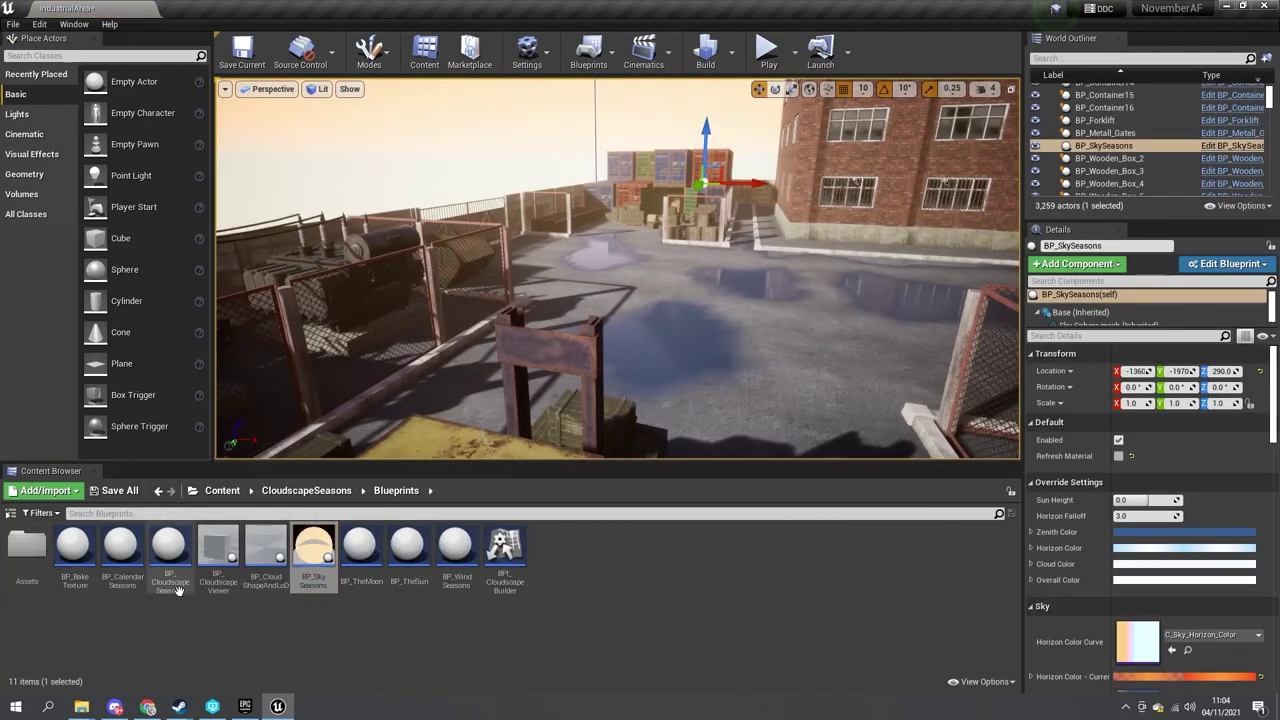
drag(170, 548, 668, 410)
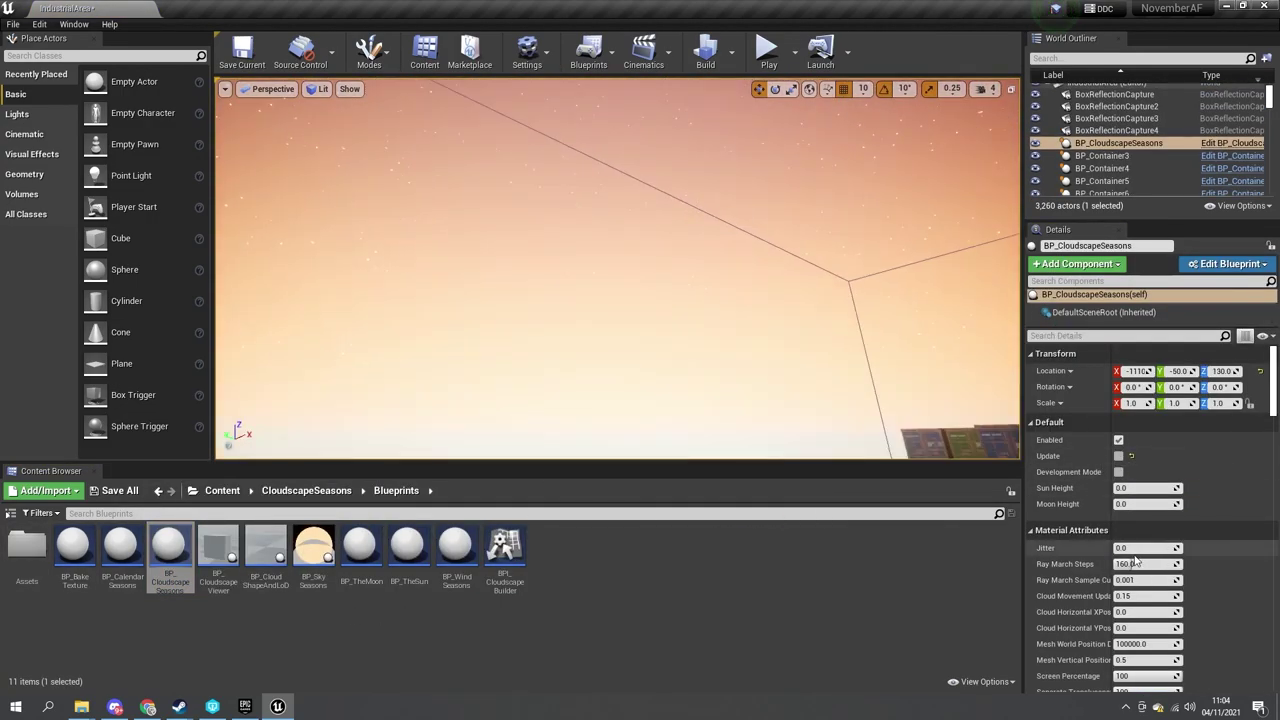
click(600, 250)
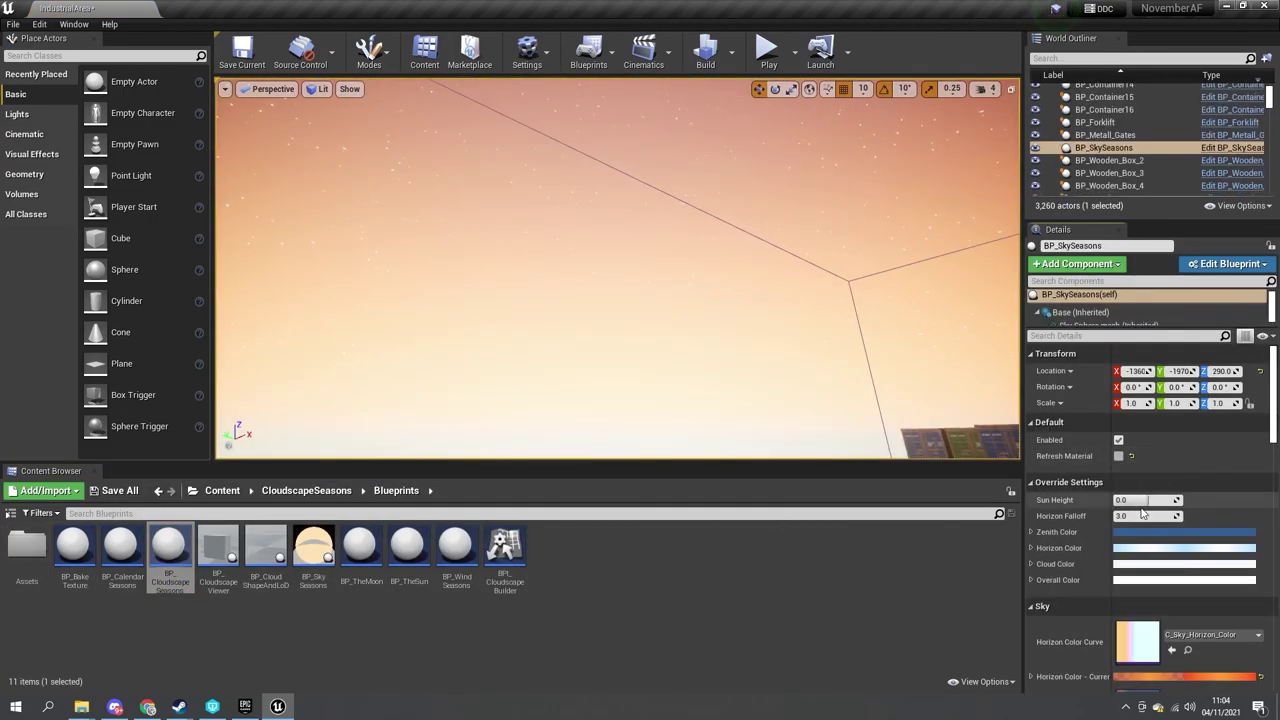
scroll(1118, 470, down, 5)
scroll(1118, 470, down, 5)
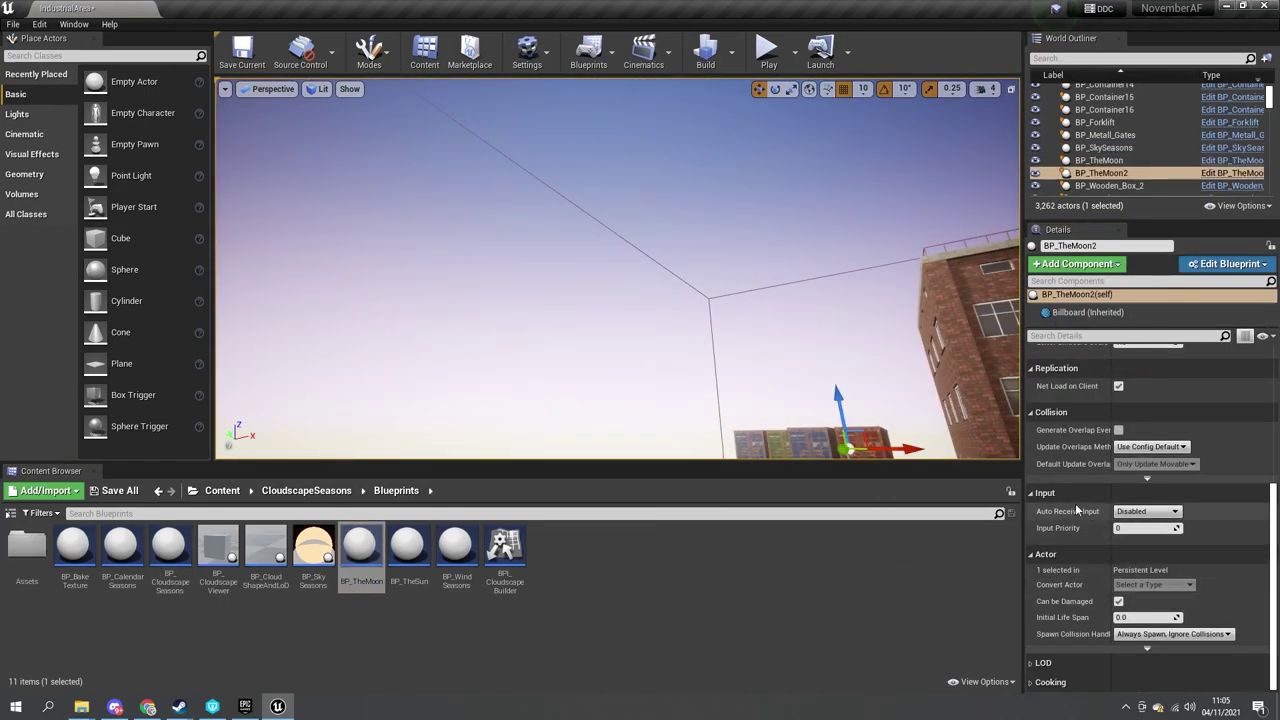
scroll(1108, 600, down, 3)
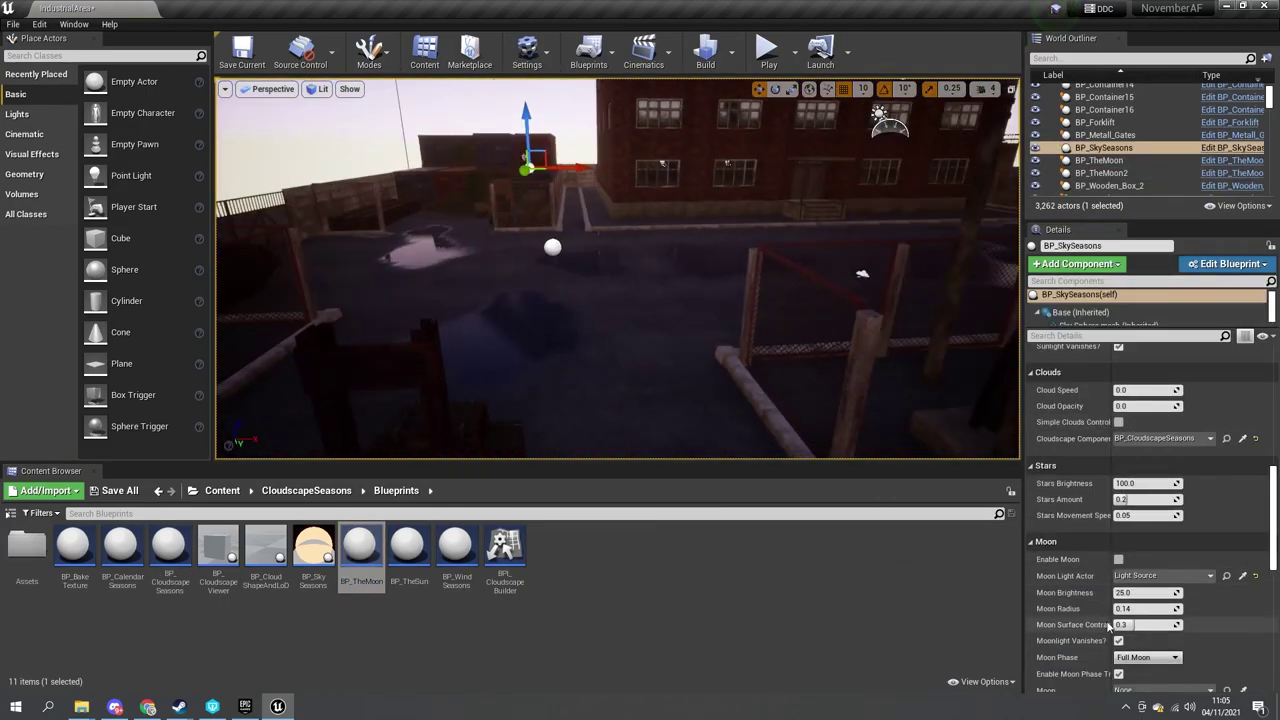
Delete the extra BP_TheMoon2, check the sky's moon settings, and select BP_CloudscapeSeasons
click(1101, 173)
key(Delete)
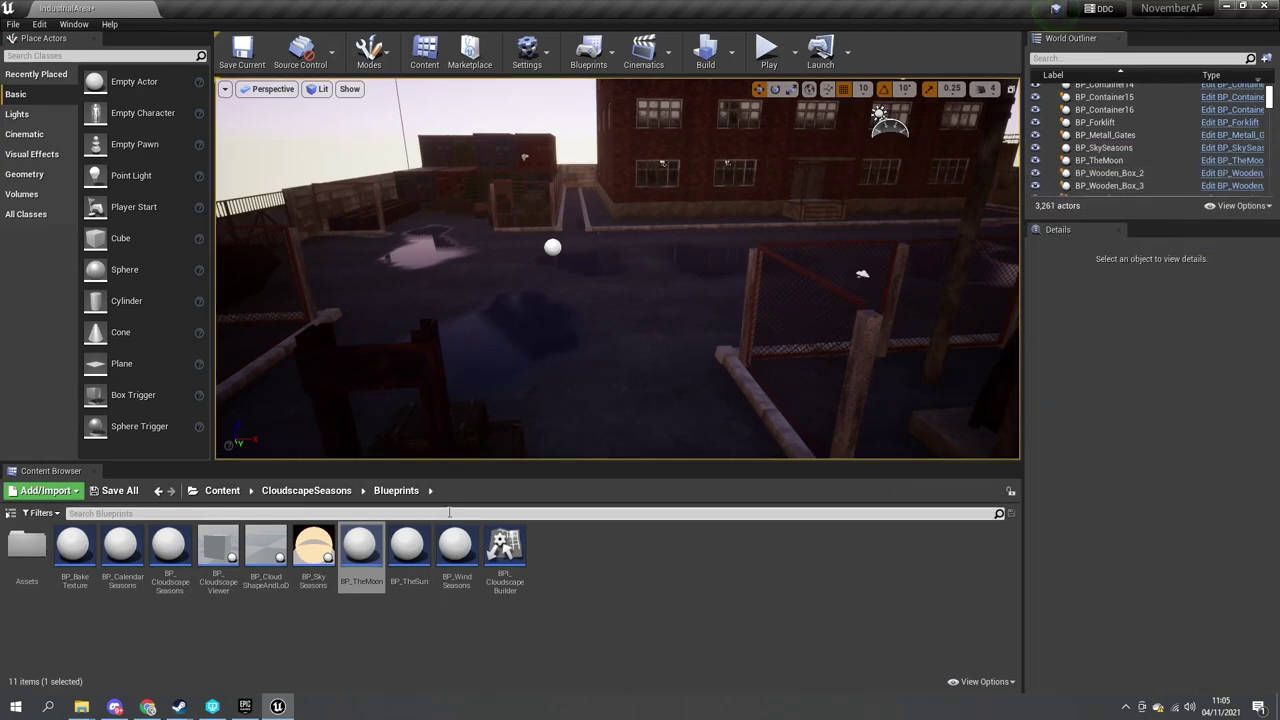
click(1104, 147)
scroll(1150, 560, down, 10)
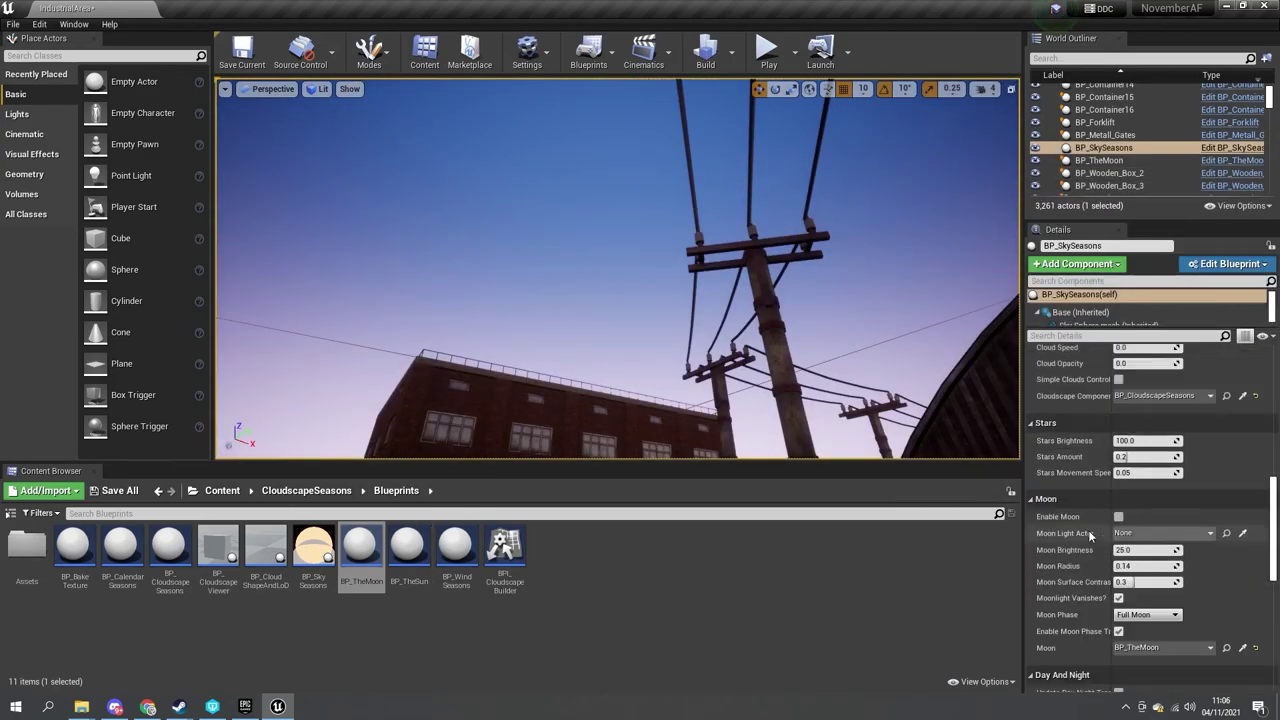
scroll(1090, 535, up, 5)
scroll(1136, 150, up, 5)
click(1118, 124)
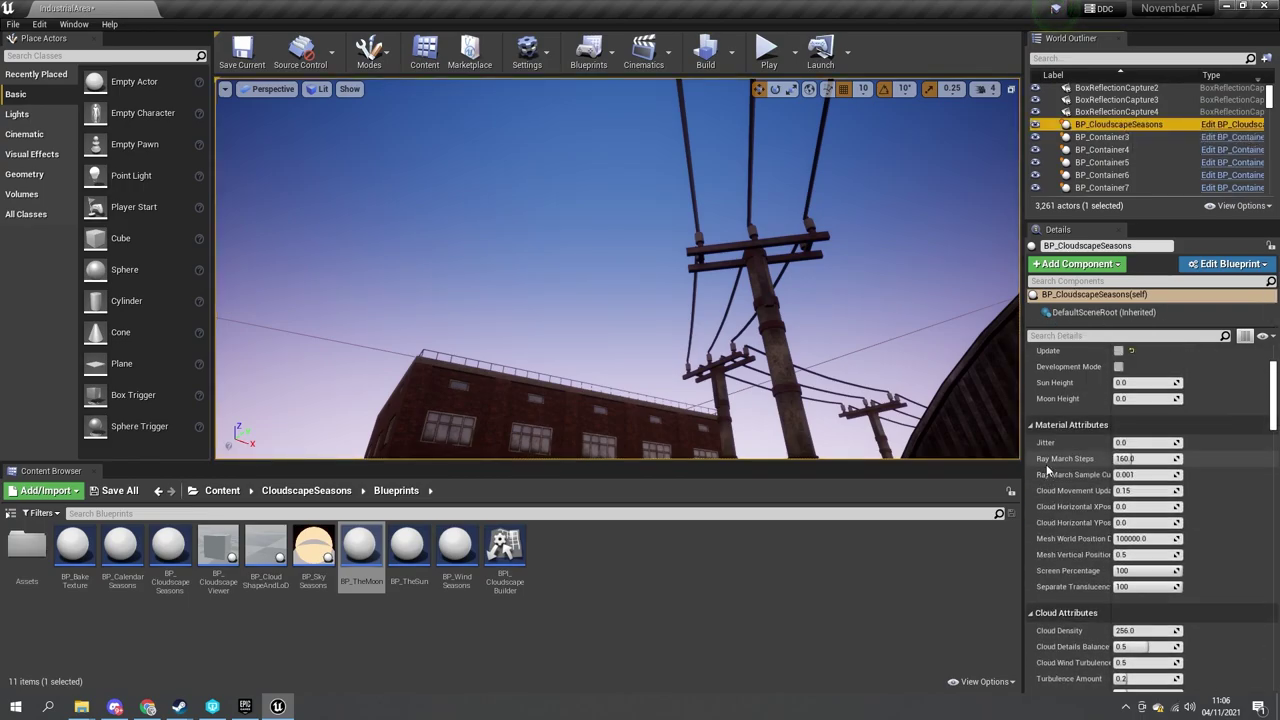
Raise the moon height into view, test walking, and create a 'System' folder
drag(1145, 468, 1200, 468)
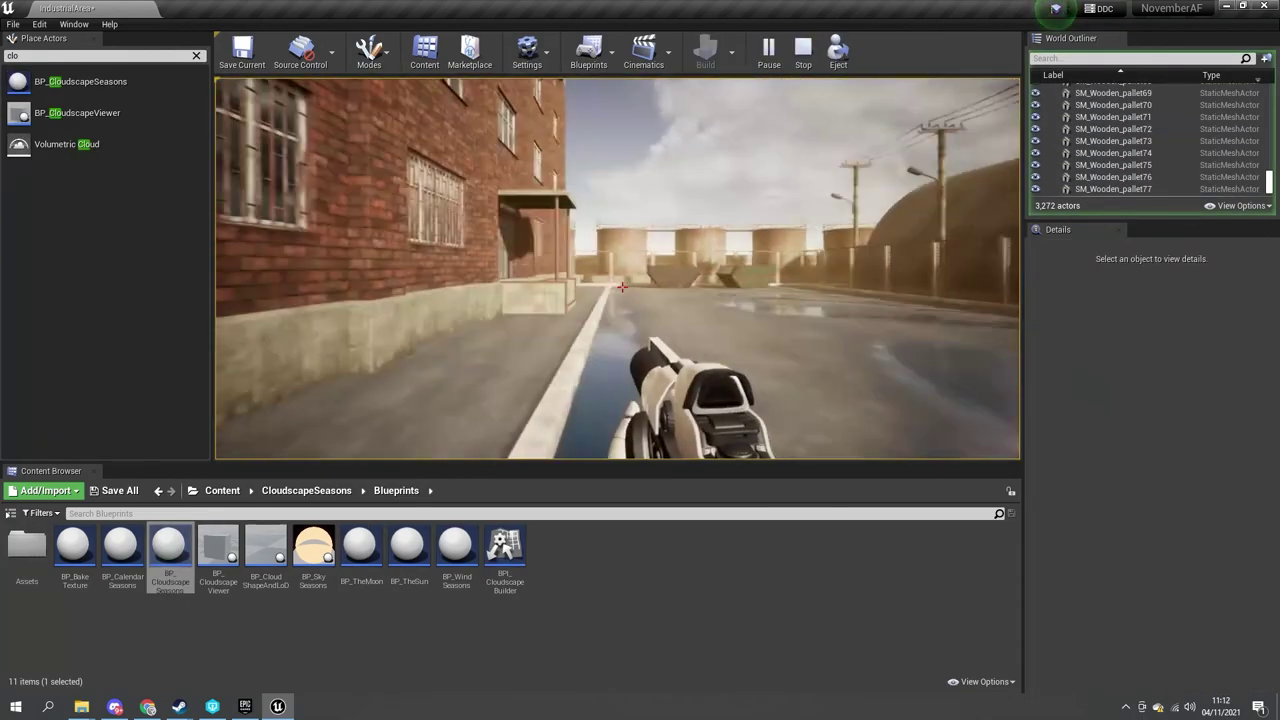
key(w)
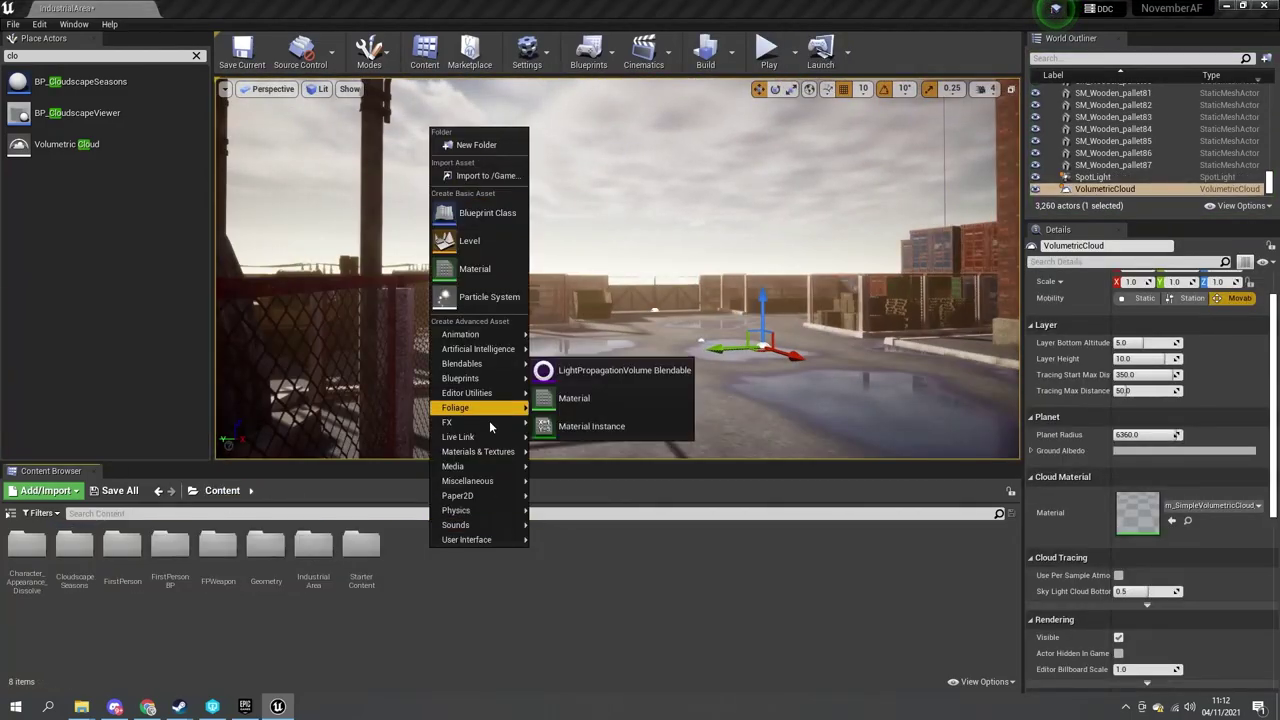
click(460, 143)
text(System)
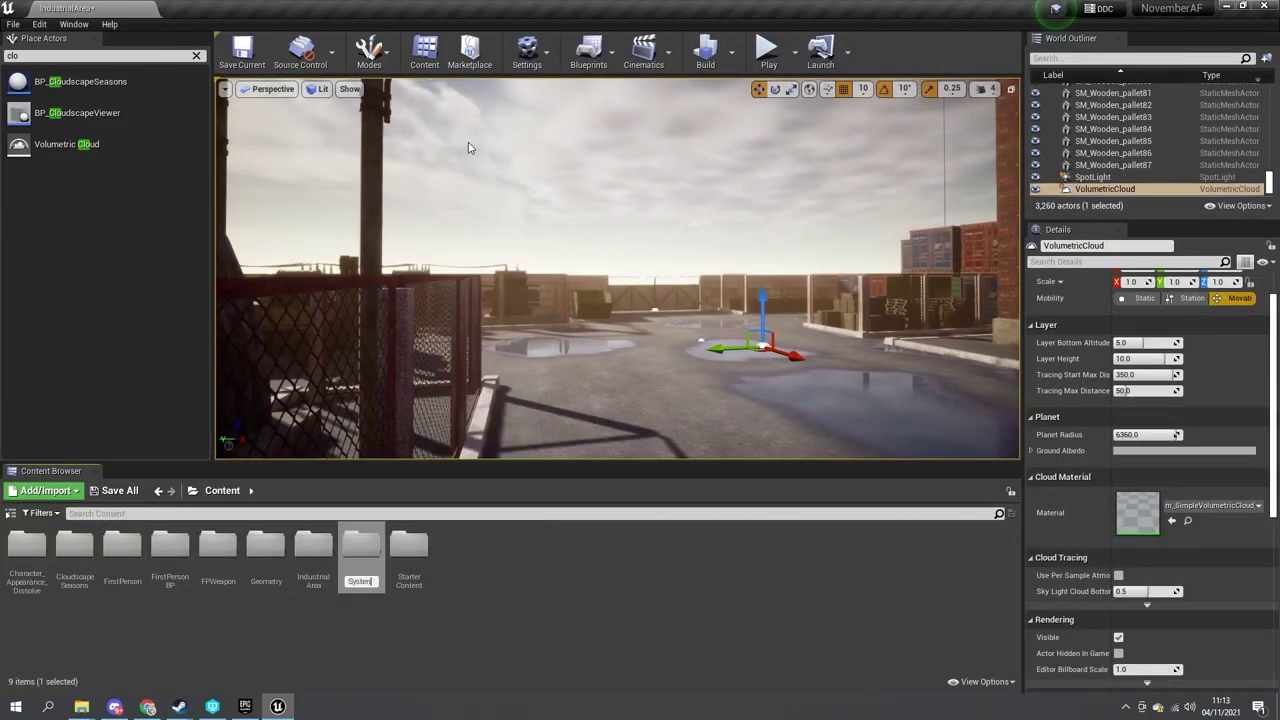
Create the Custom Controller blueprint and set it as the game mode's player controller class
right_click(320, 578)
click(360, 625)
click(530, 285)
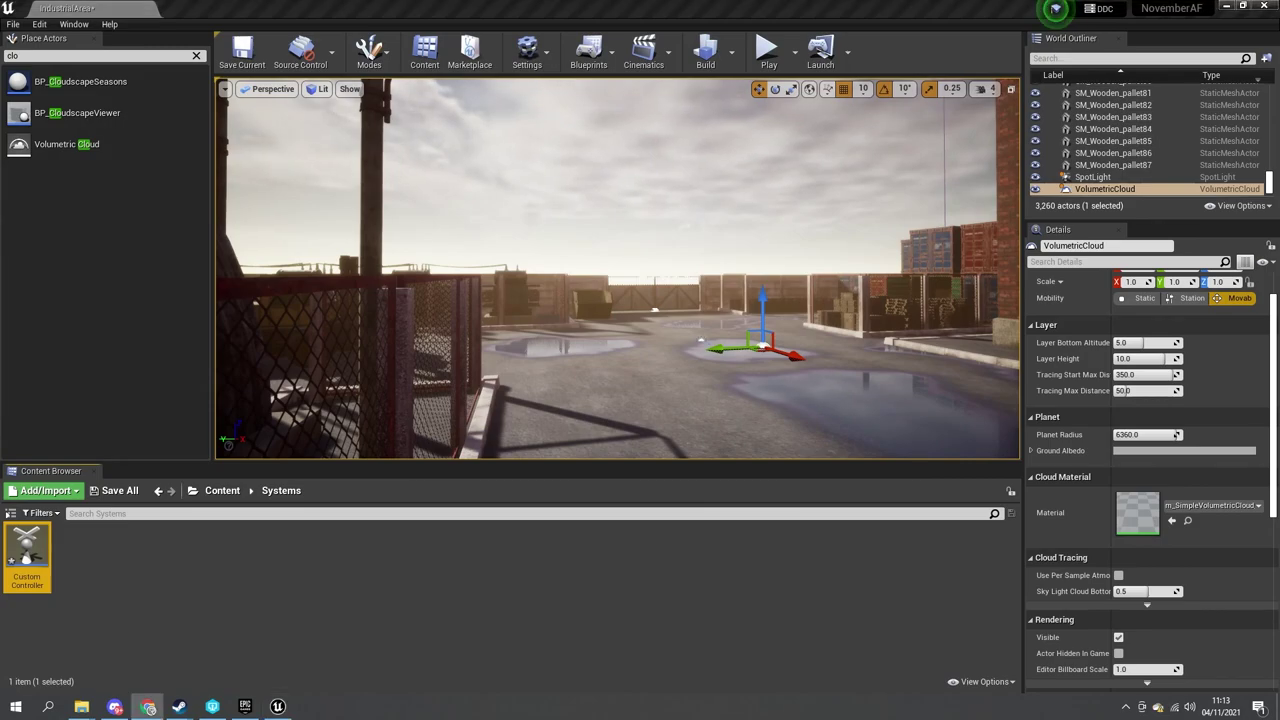
double_click(27, 555)
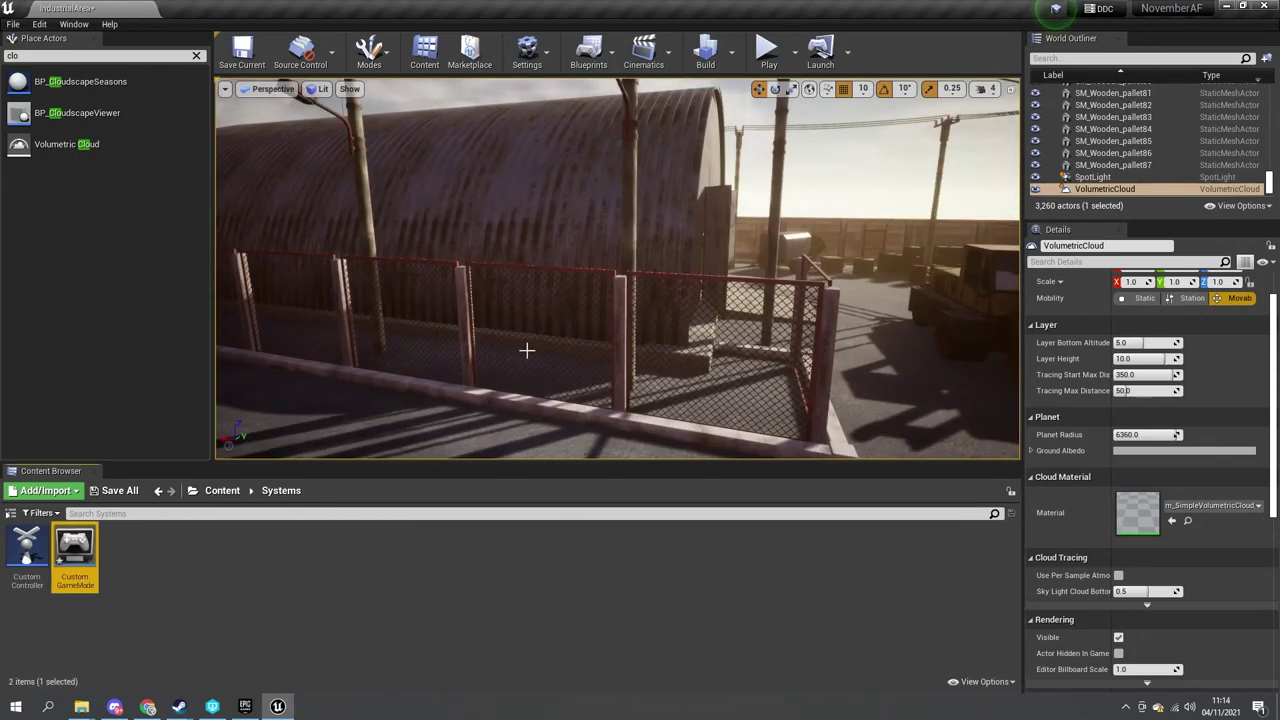
click(1126, 250)
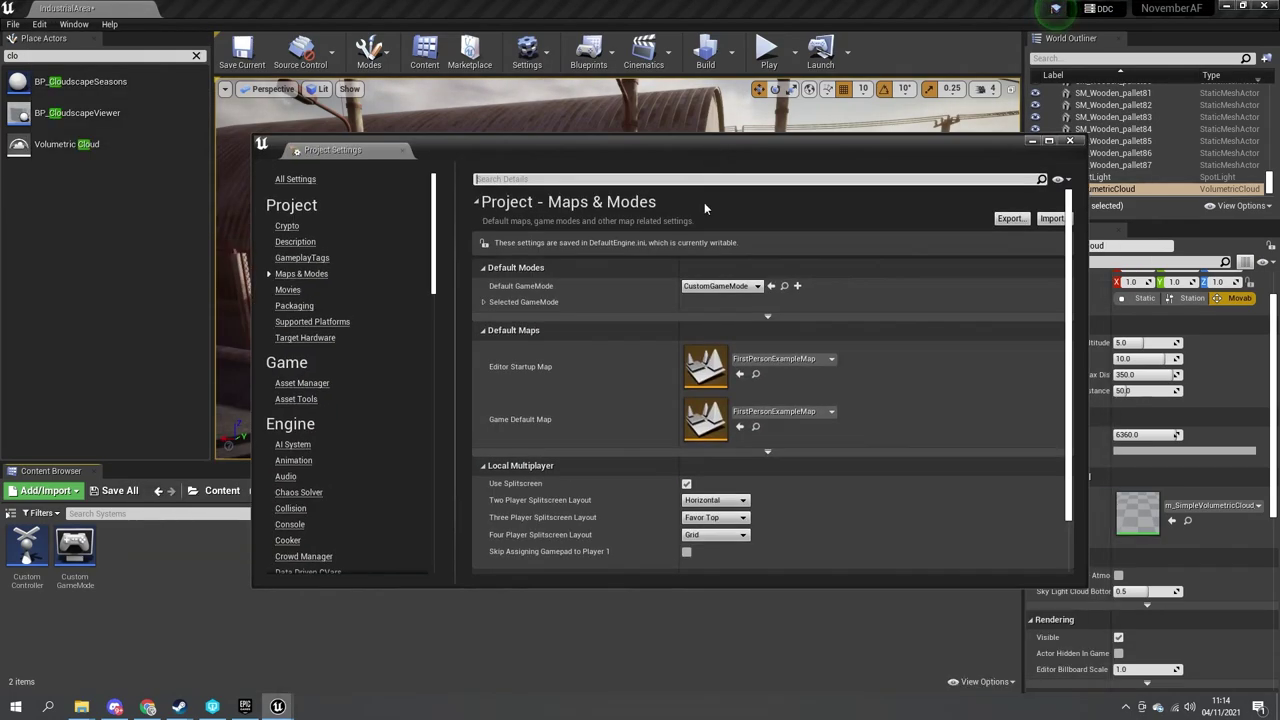
Wire pitch into Add, attach FP_Gun's Sphere to the Muzzle socket at zero rotation, add GetWorldLocation
click(790, 358)
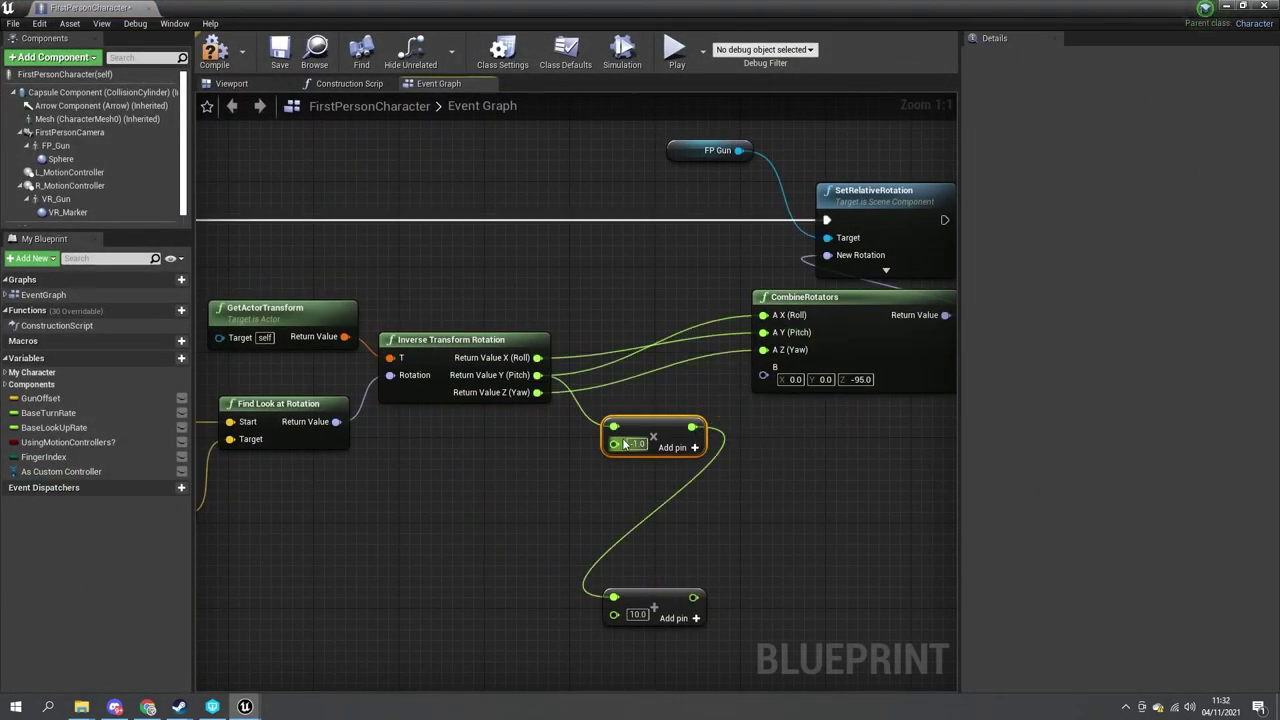
drag(613, 427, 505, 378)
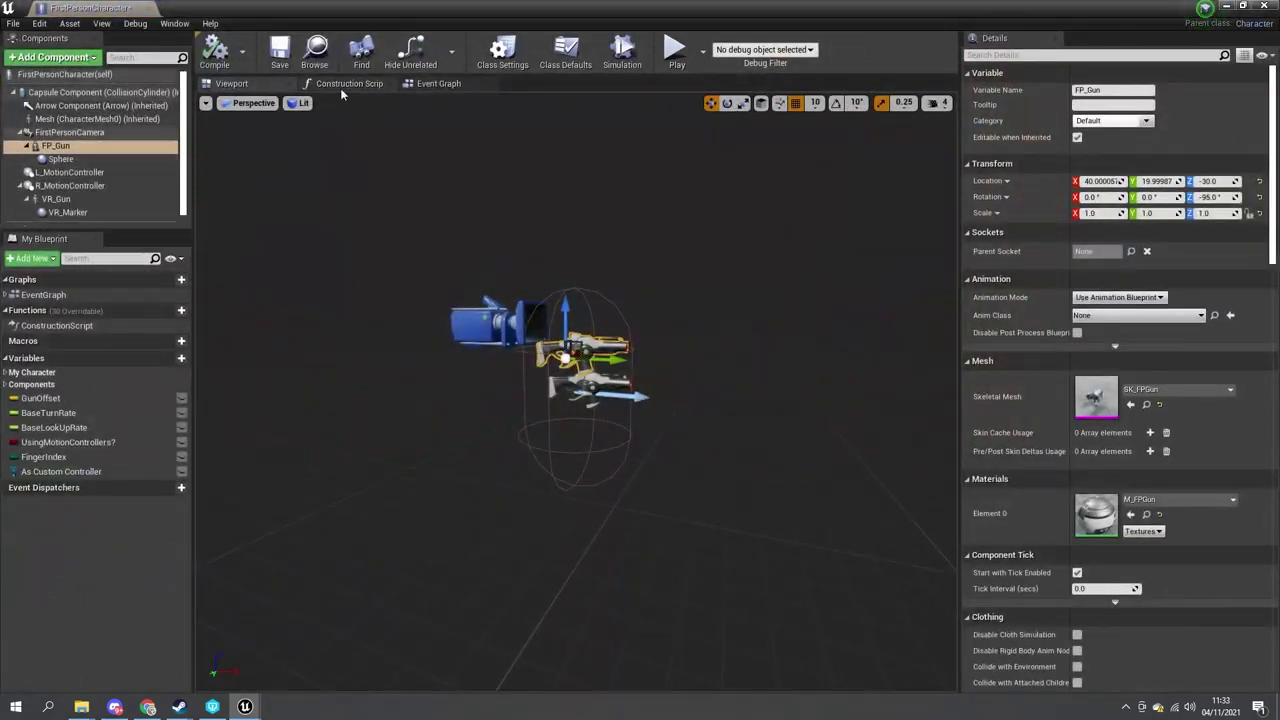
click(60, 159)
click(1098, 251)
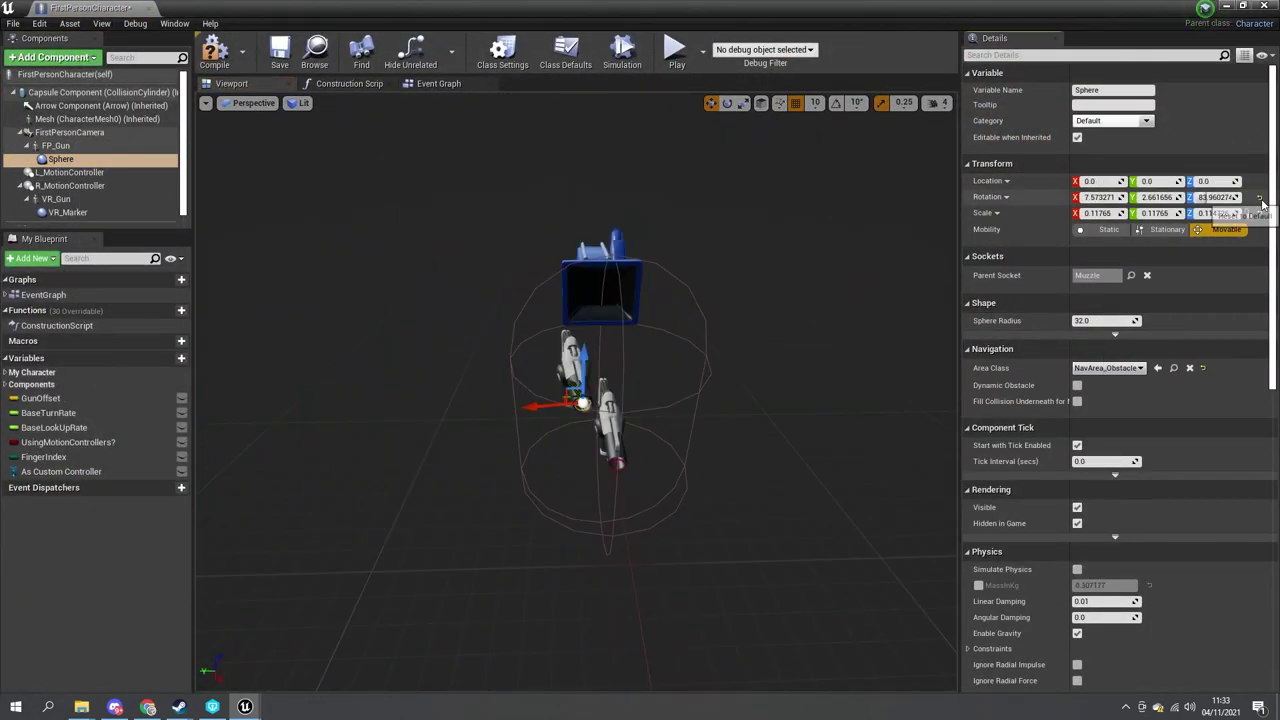
click(1260, 198)
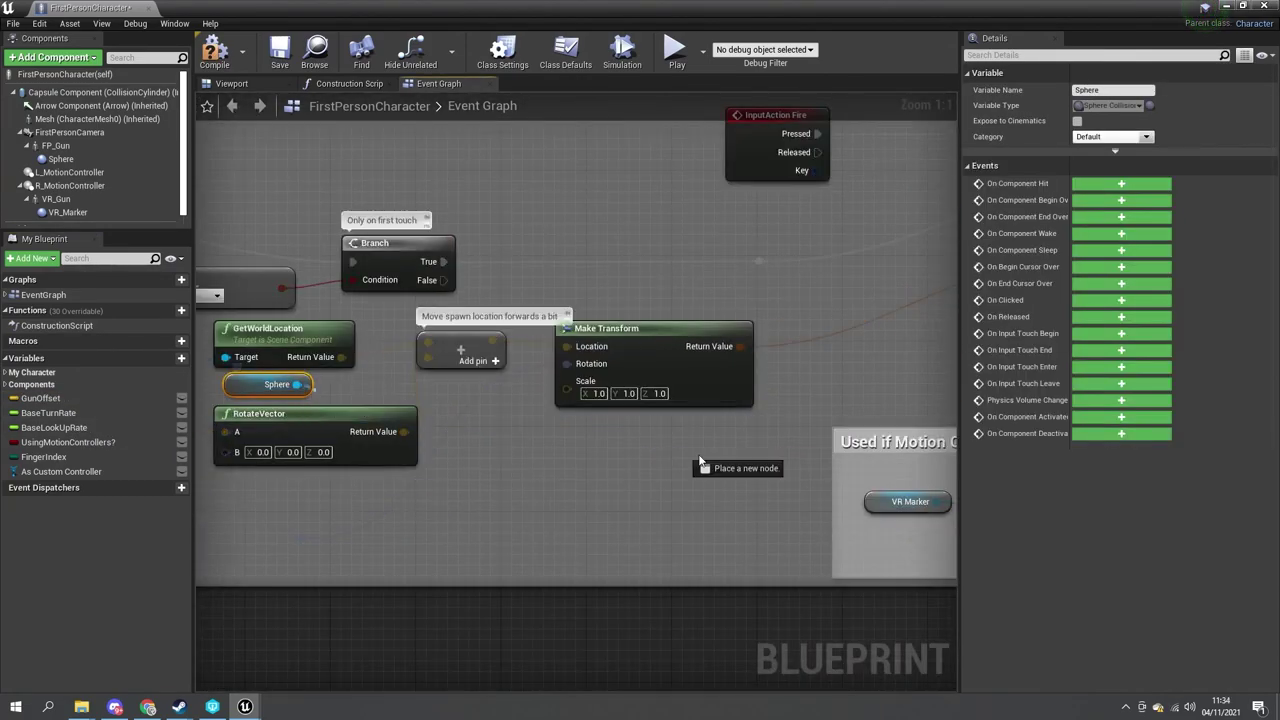
drag(700, 462, 700, 462)
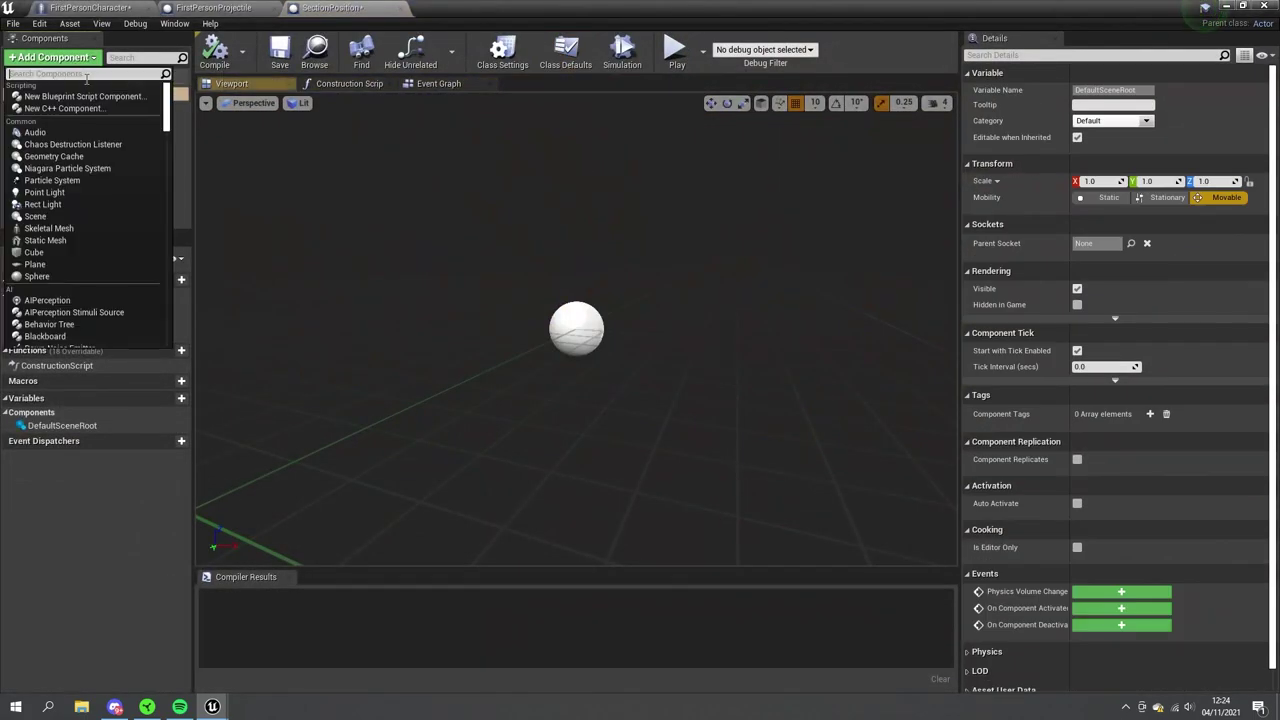
Add an Arrow component and delete the ActorSequence component
click(62, 95)
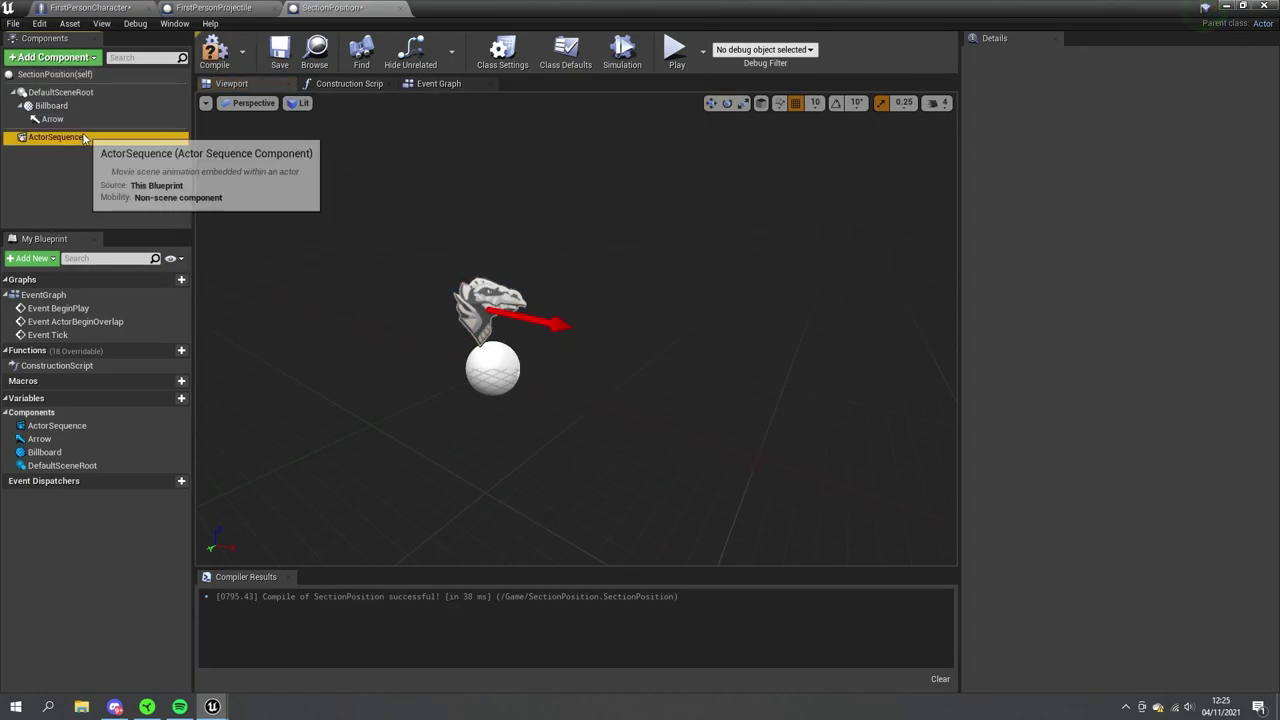
right_click(68, 137)
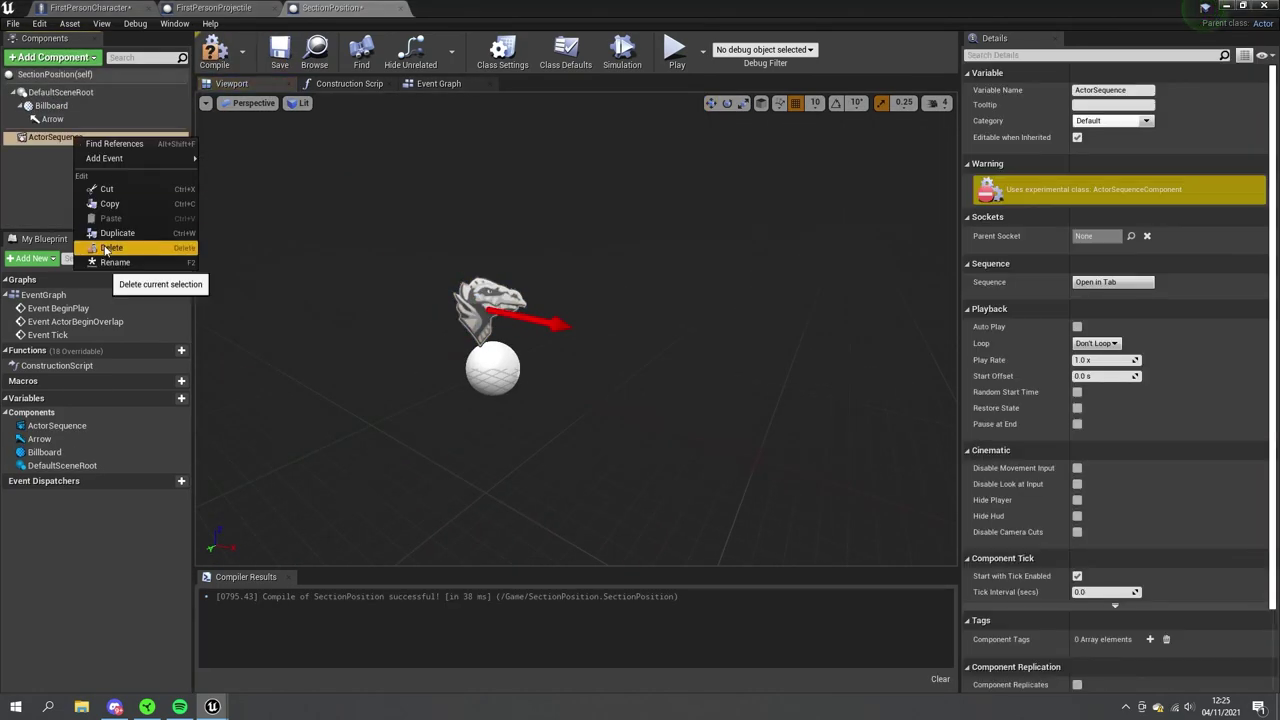
click(68, 145)
click(178, 425)
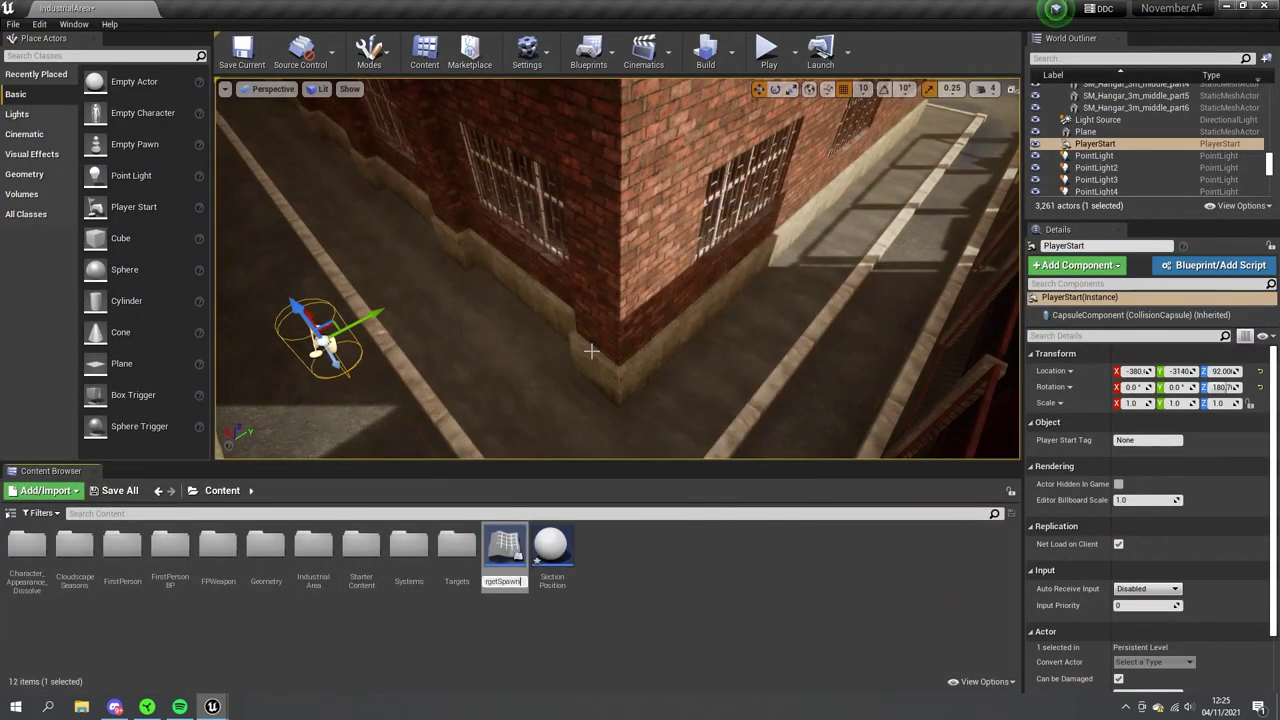
key(Return)
Add a raised Billboard and a Skeletal Mesh component to TargetSpawner, then compile
click(1158, 328)
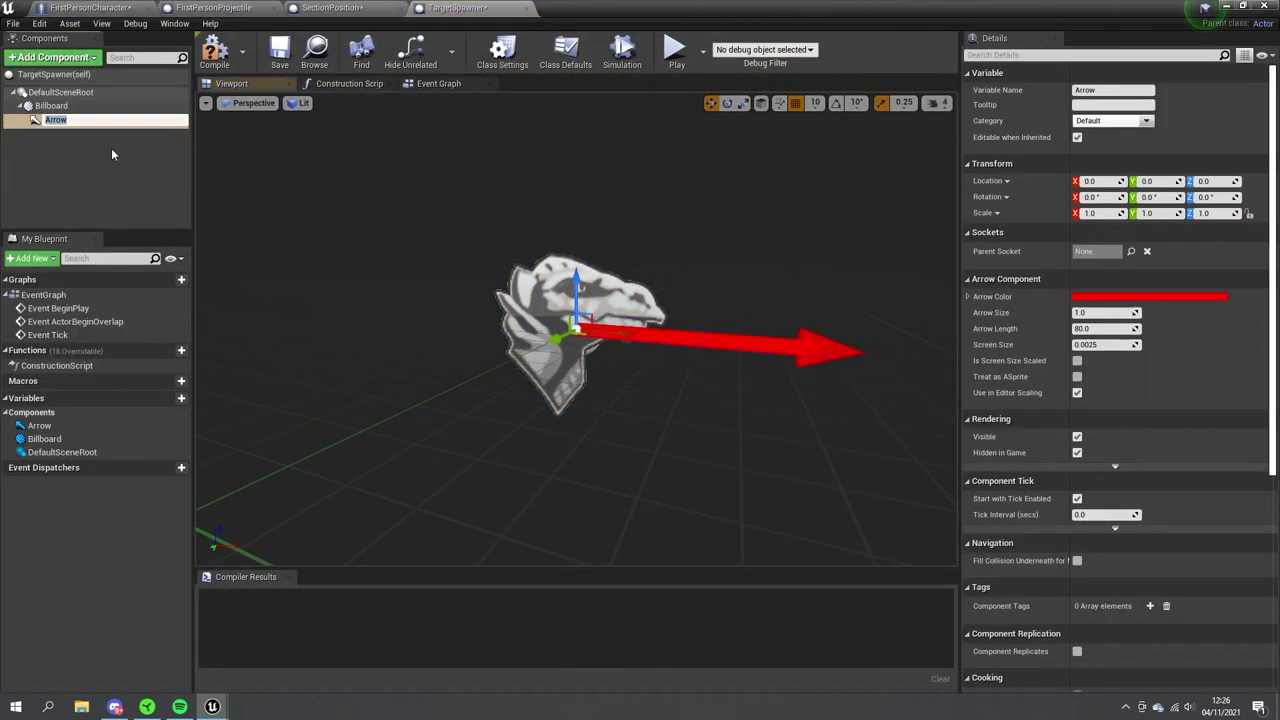
drag(578, 290, 581, 181)
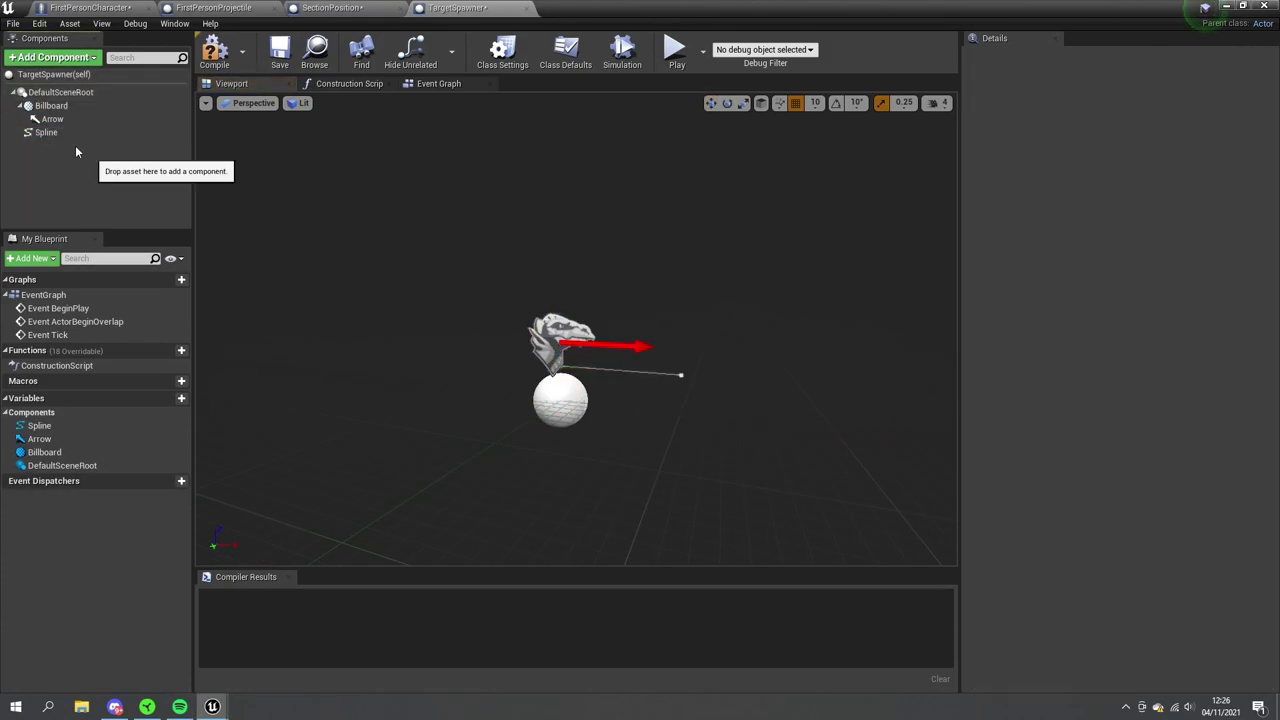
click(52, 57)
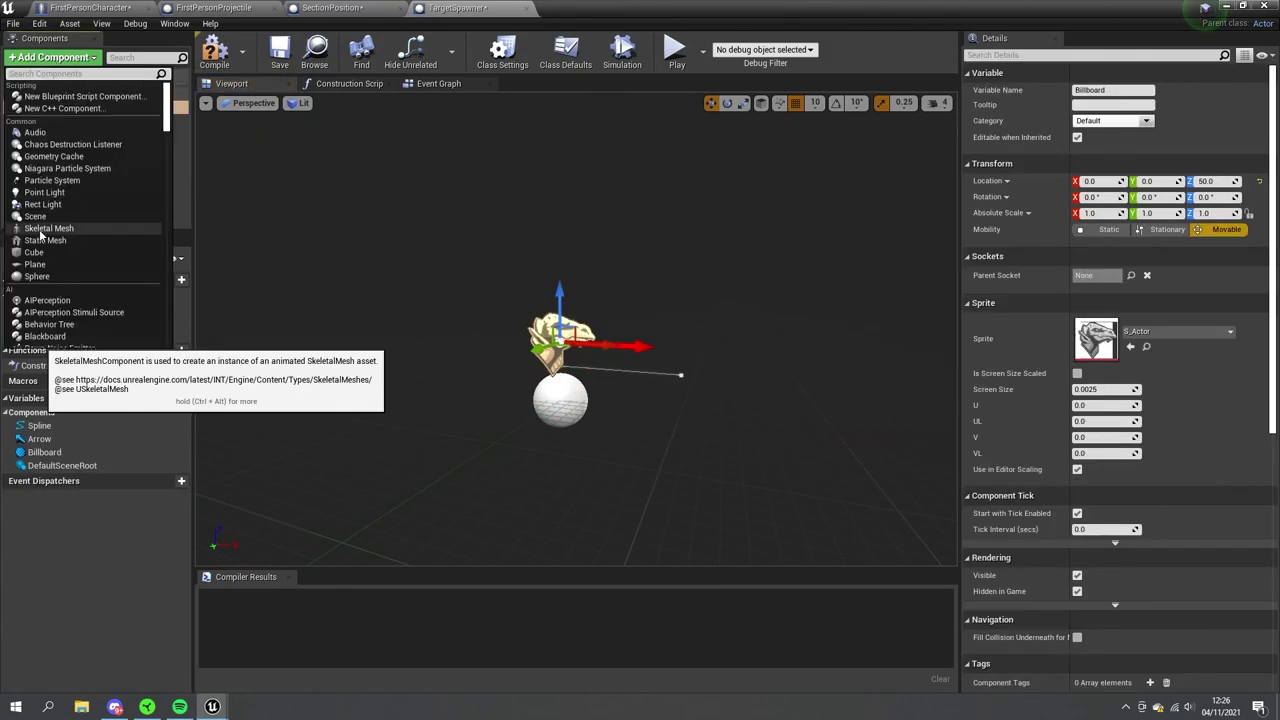
click(48, 228)
click(216, 52)
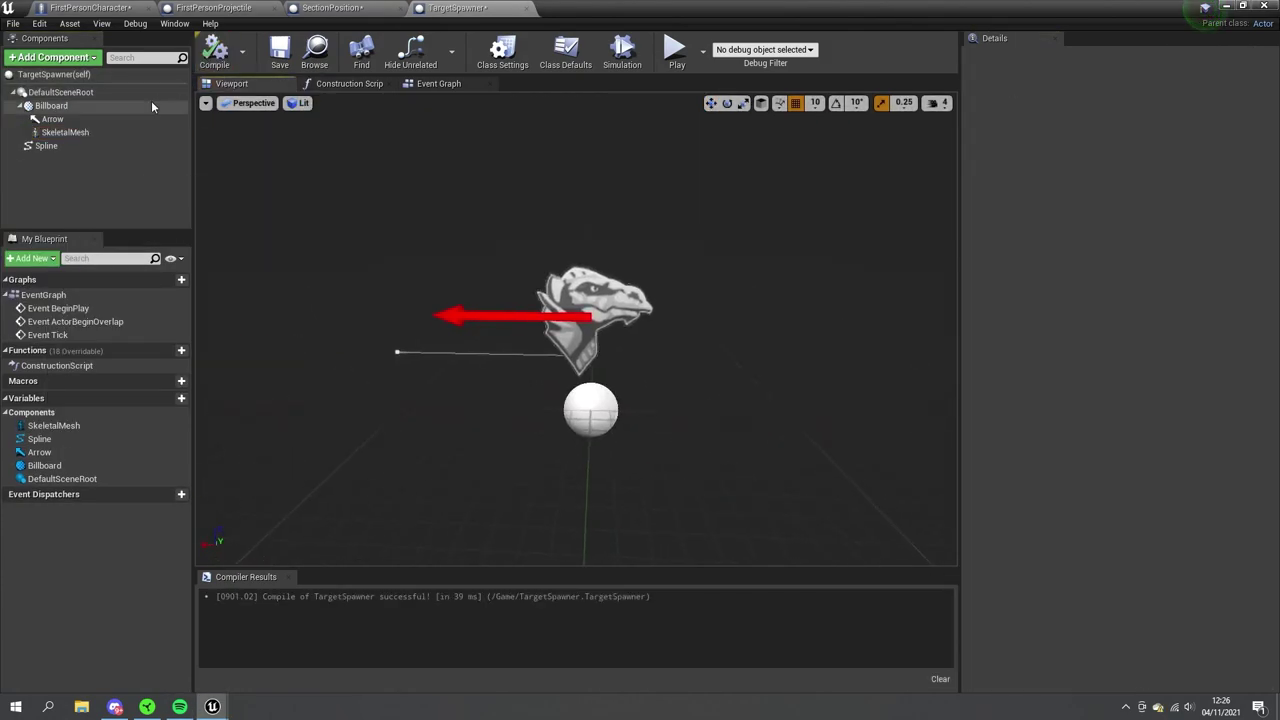
Make the mannequin skeletal mesh play the ThirdPersonWalk animation
click(66, 132)
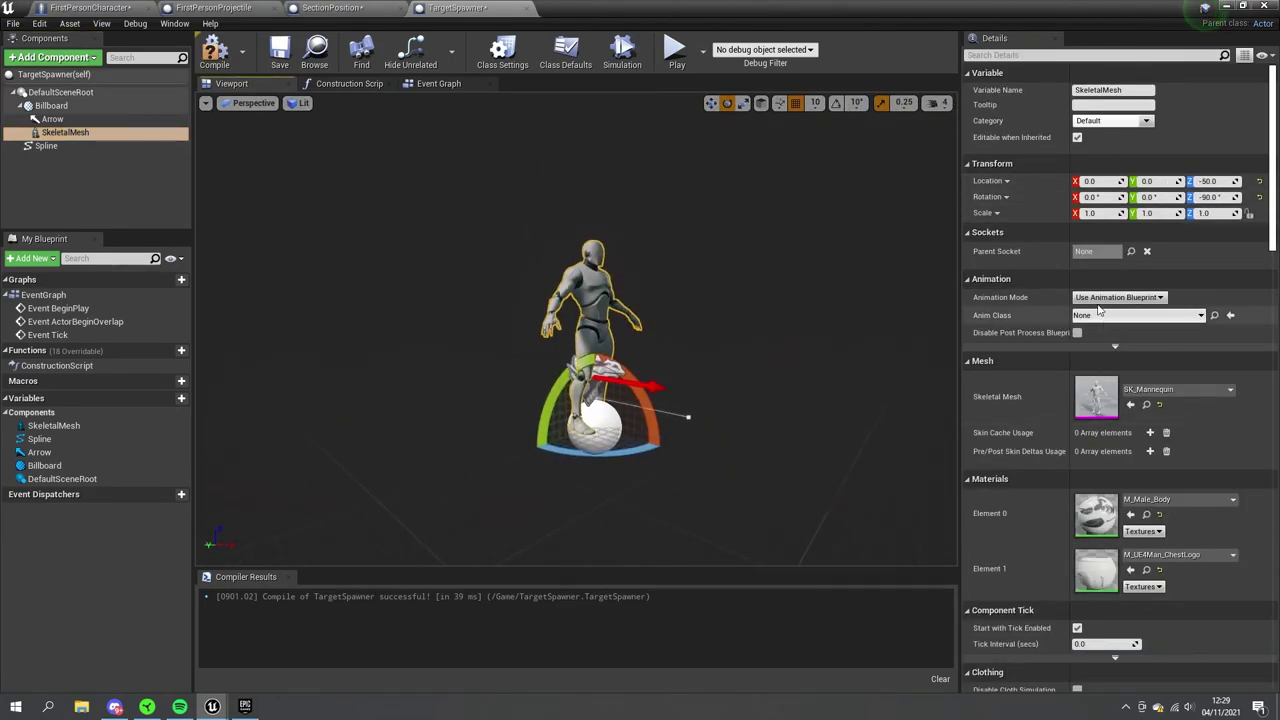
click(1190, 325)
click(928, 598)
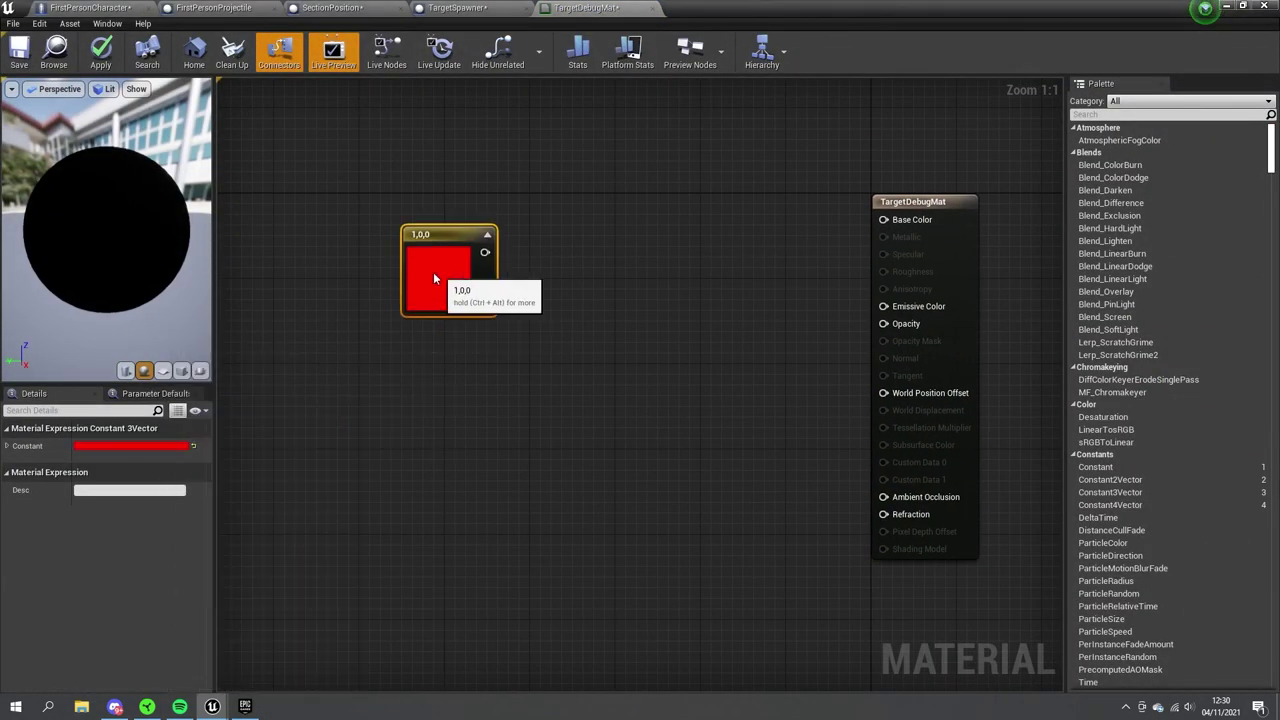
Feed a Fresnel node into TargetDebugMat's Opacity and attach the skeletal mesh under DefaultSceneRoot
right_click(512, 362)
click(565, 503)
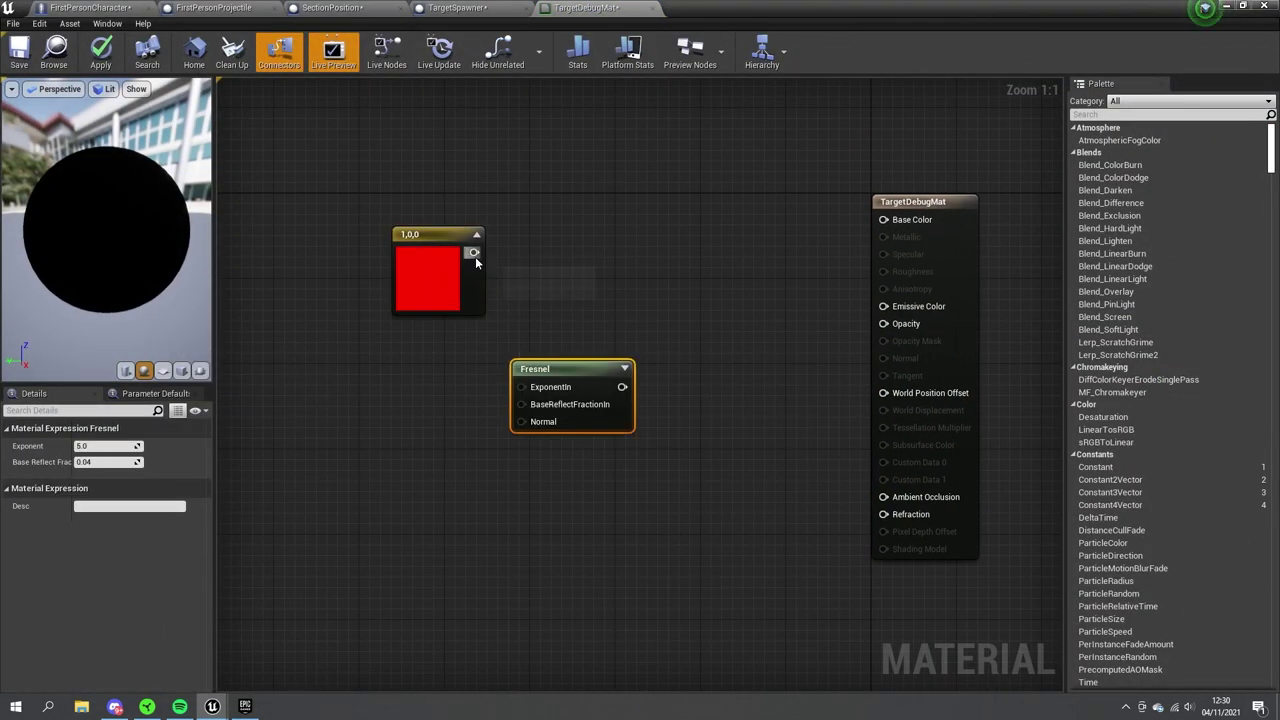
drag(545, 391, 901, 310)
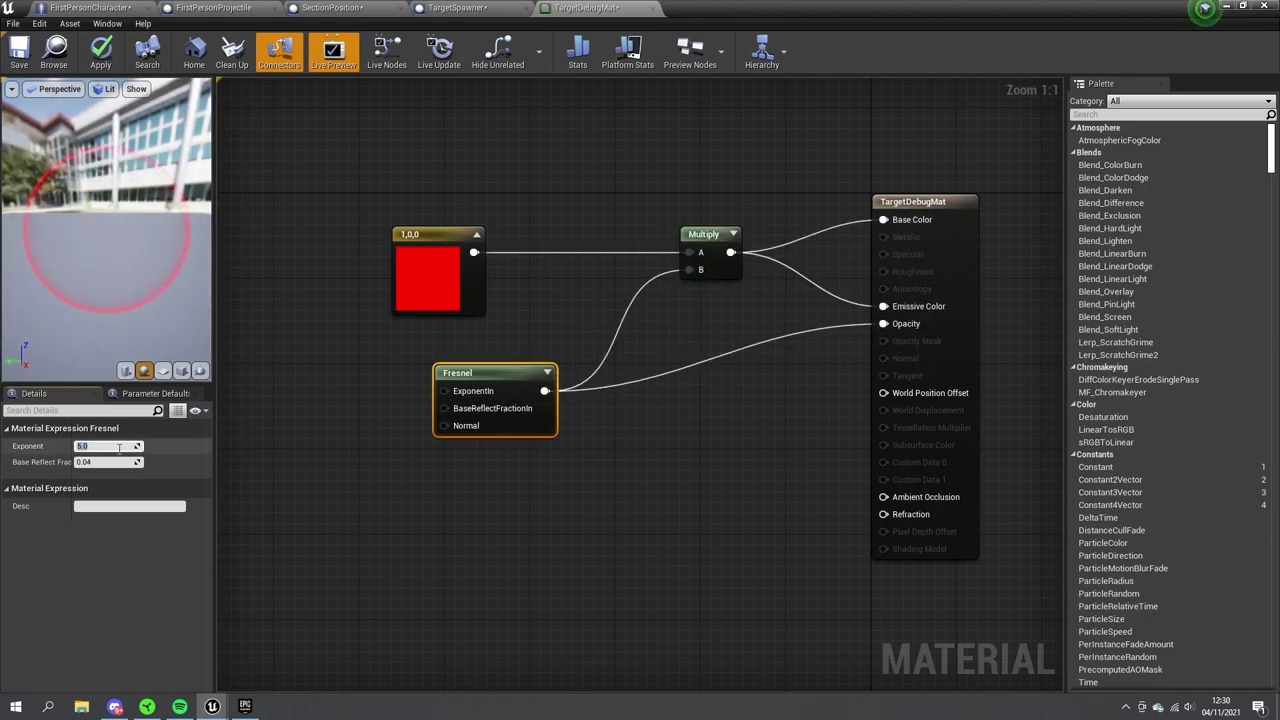
key(Return)
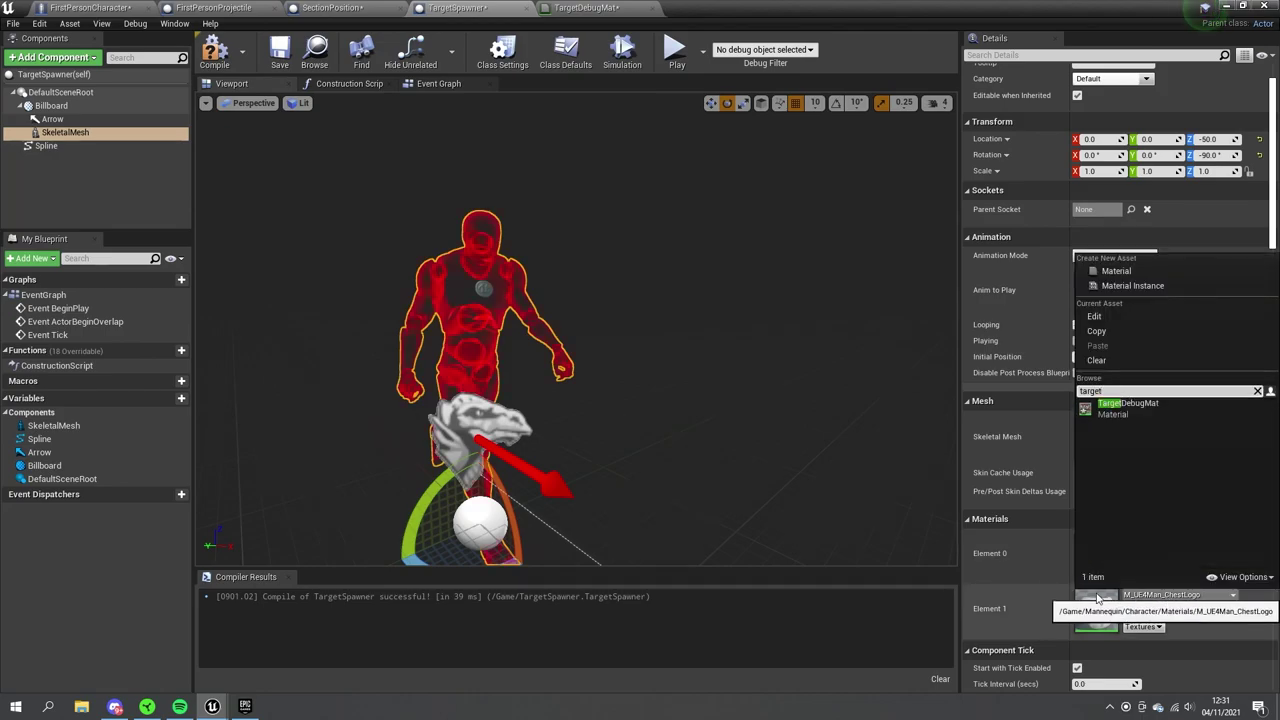
drag(65, 132, 55, 95)
click(78, 116)
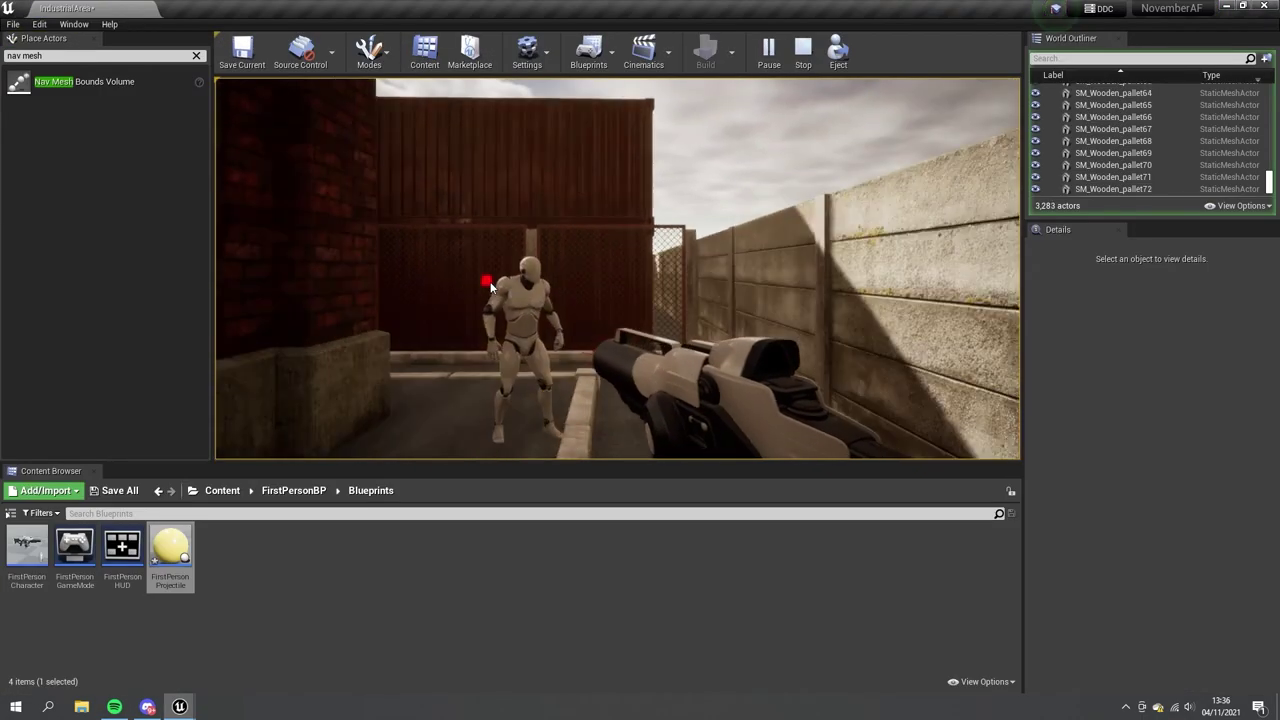
Shoot the walking mannequin target and start a Play session to test it
click(490, 287)
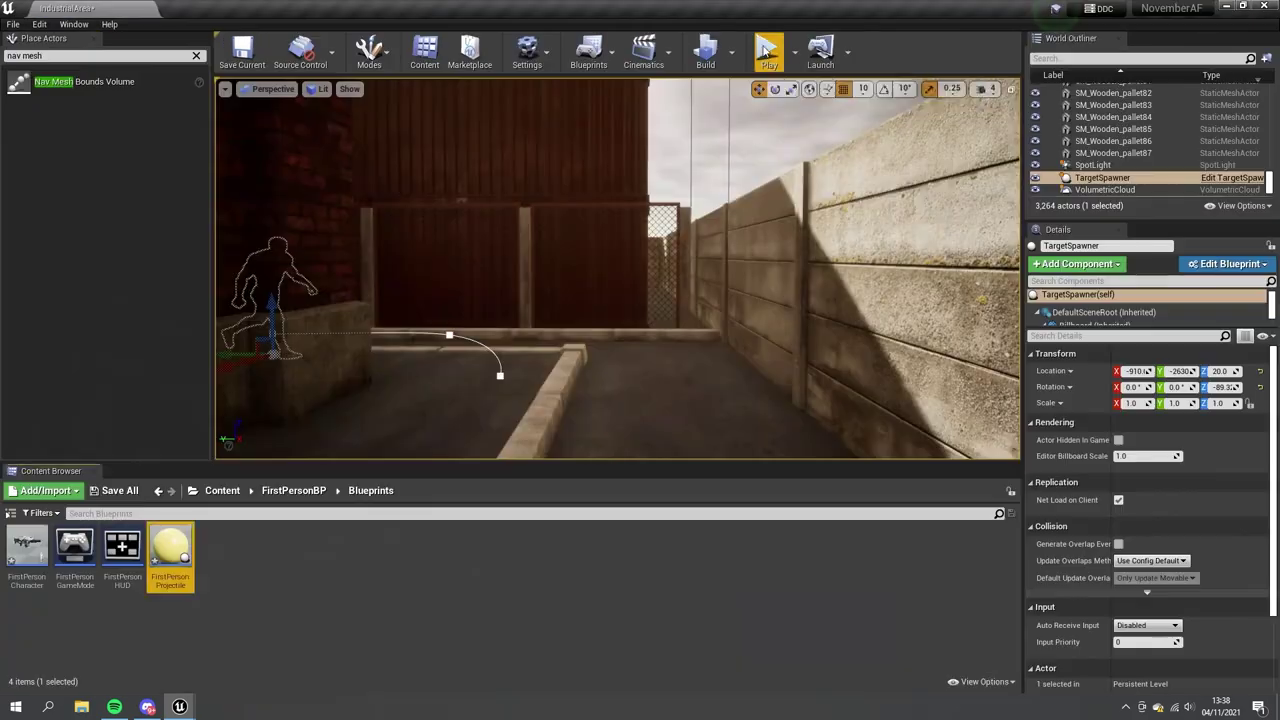
click(766, 54)
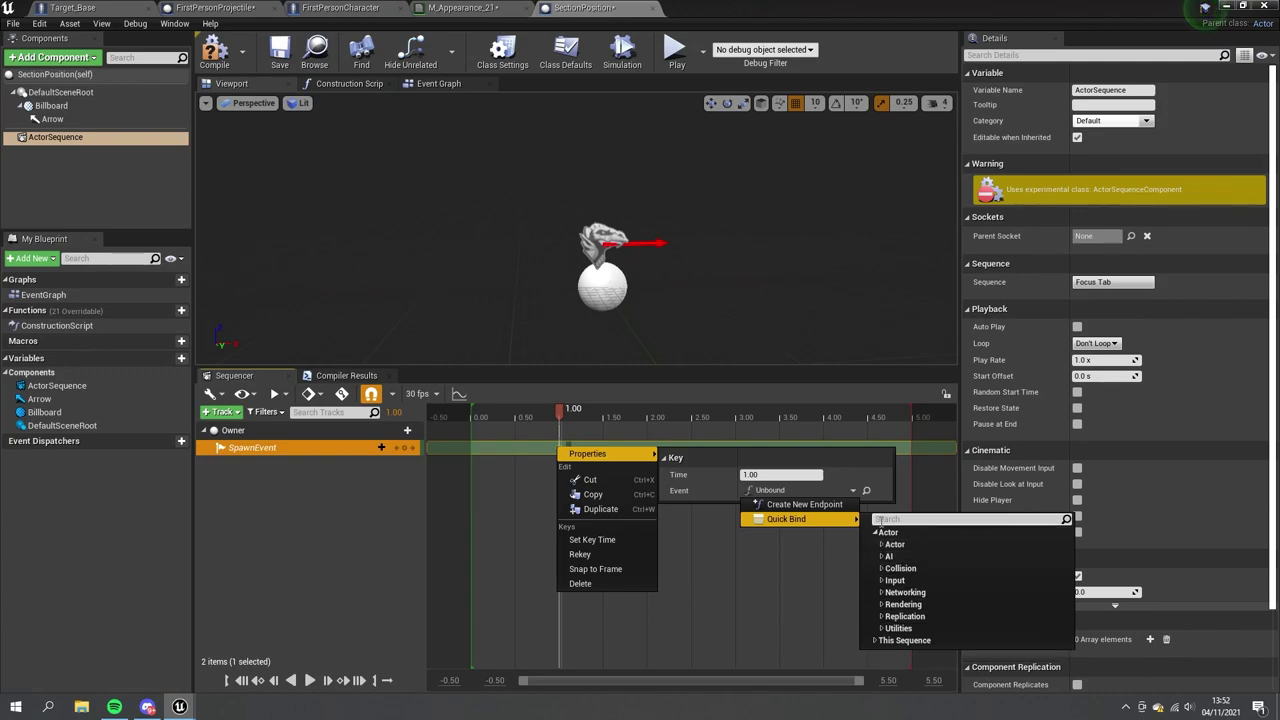
Bind the sequence key to a new event named SpawnEvent
click(810, 504)
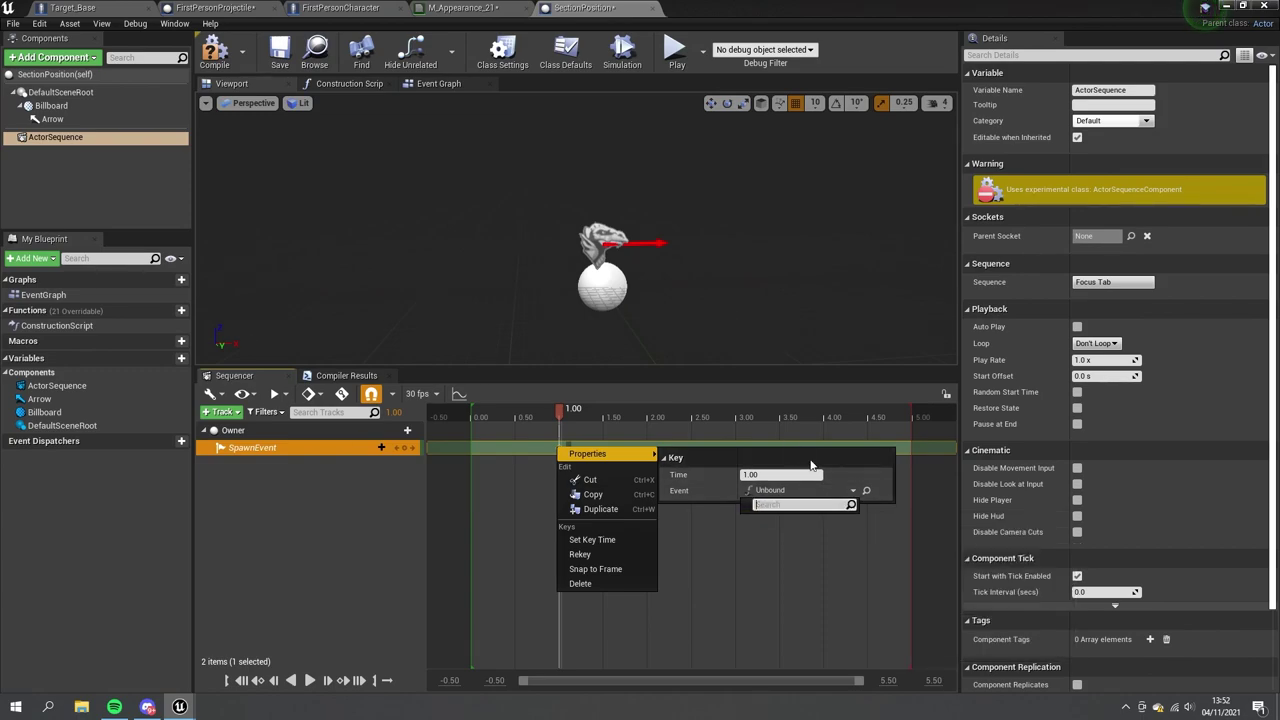
text(SpawnEvent)
key(Return)
drag(457, 248, 786, 208)
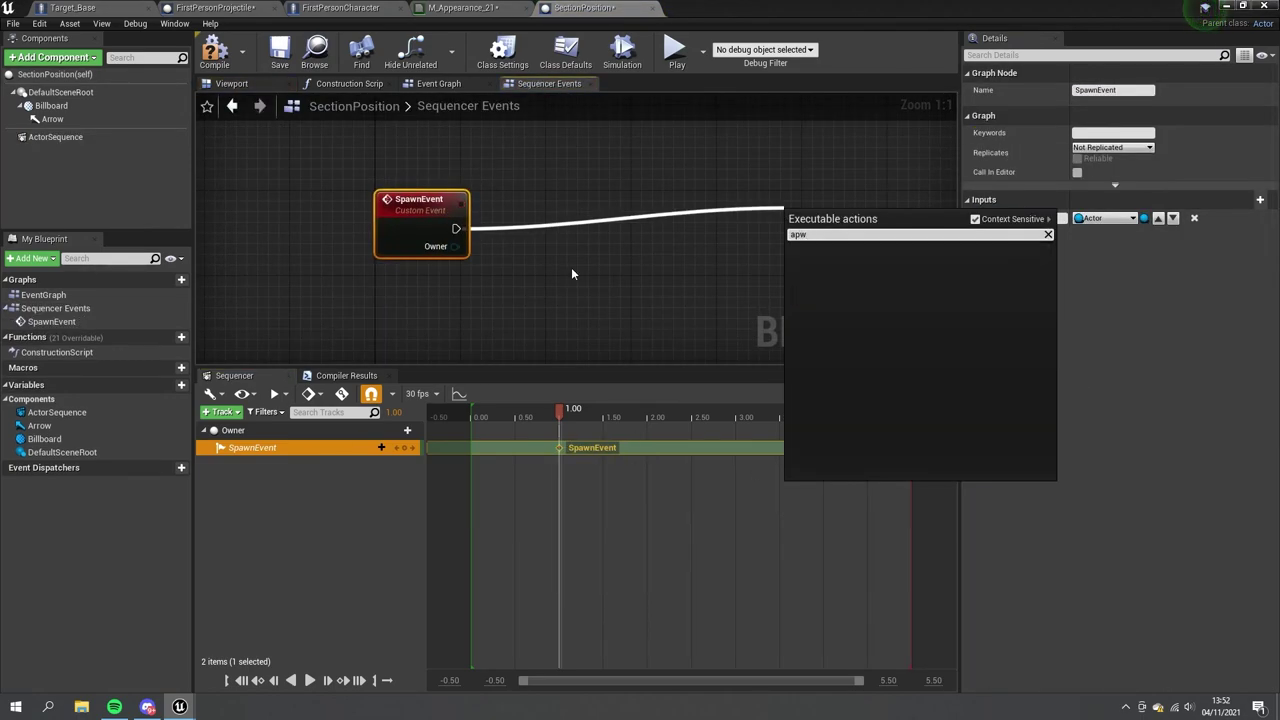
click(487, 130)
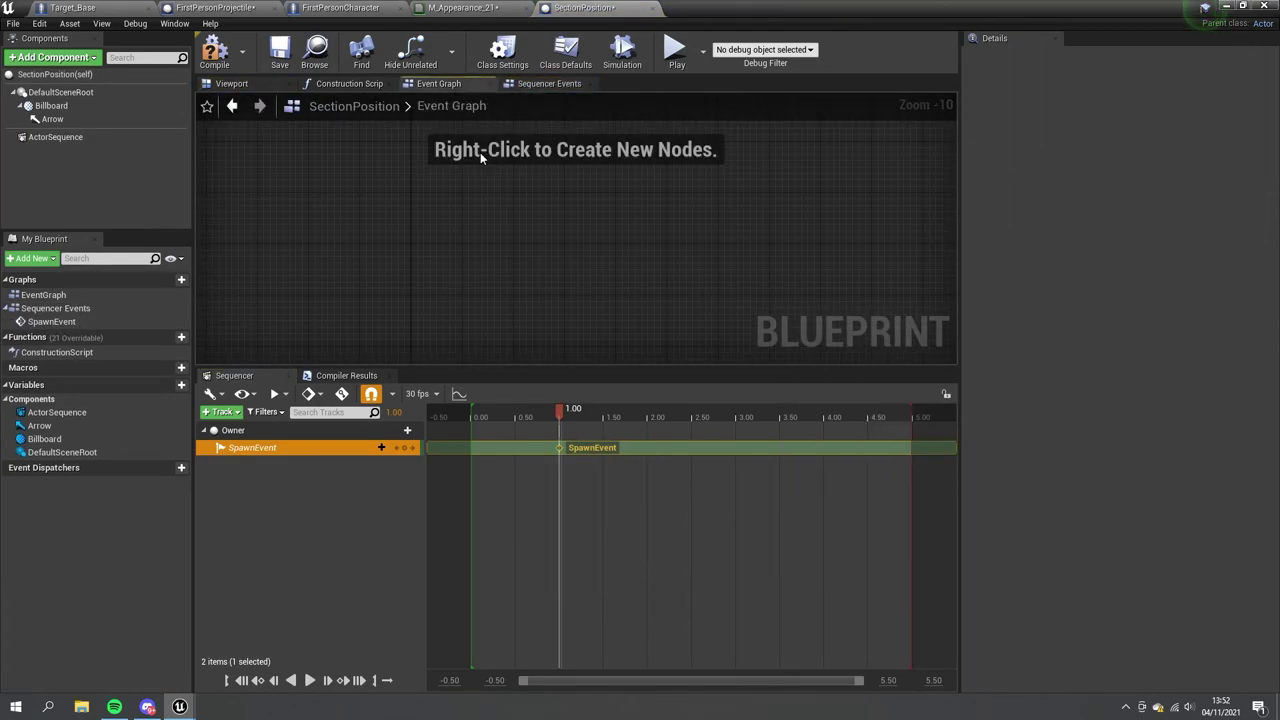
Add a Spawners variable of Target Spawner object type
click(181, 384)
text(Spawners)
key(Return)
click(1137, 105)
text(target)
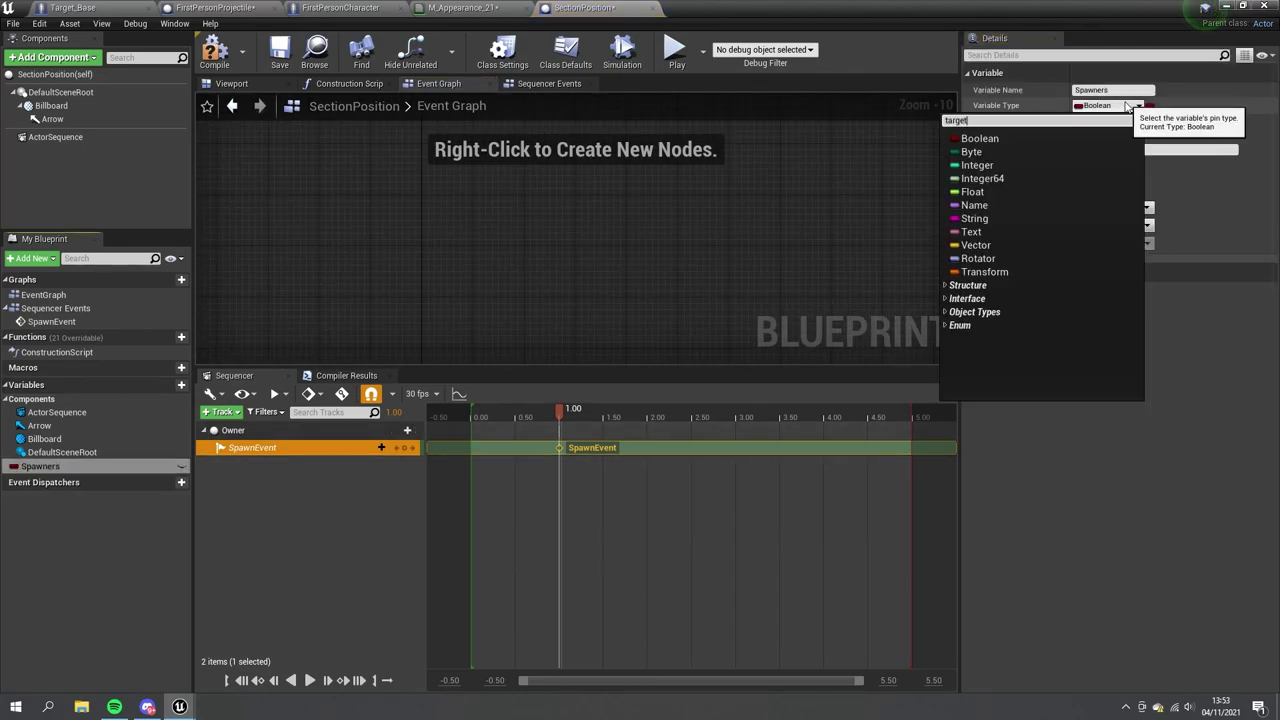
click(985, 152)
In Sequencer Events, wire SpawnEvent and Spawners' first element into a Trigger Spawn call
click(549, 84)
drag(493, 302, 580, 302)
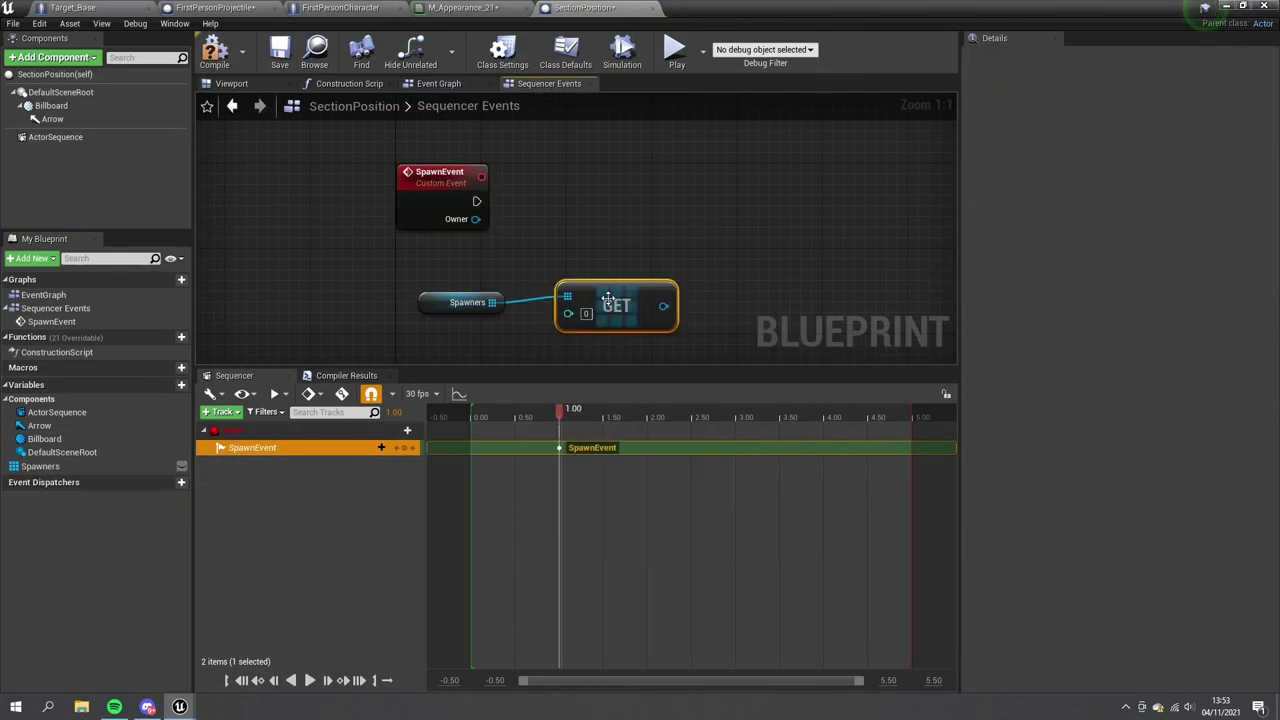
drag(396, 283, 444, 239)
click(500, 262)
drag(325, 199, 480, 199)
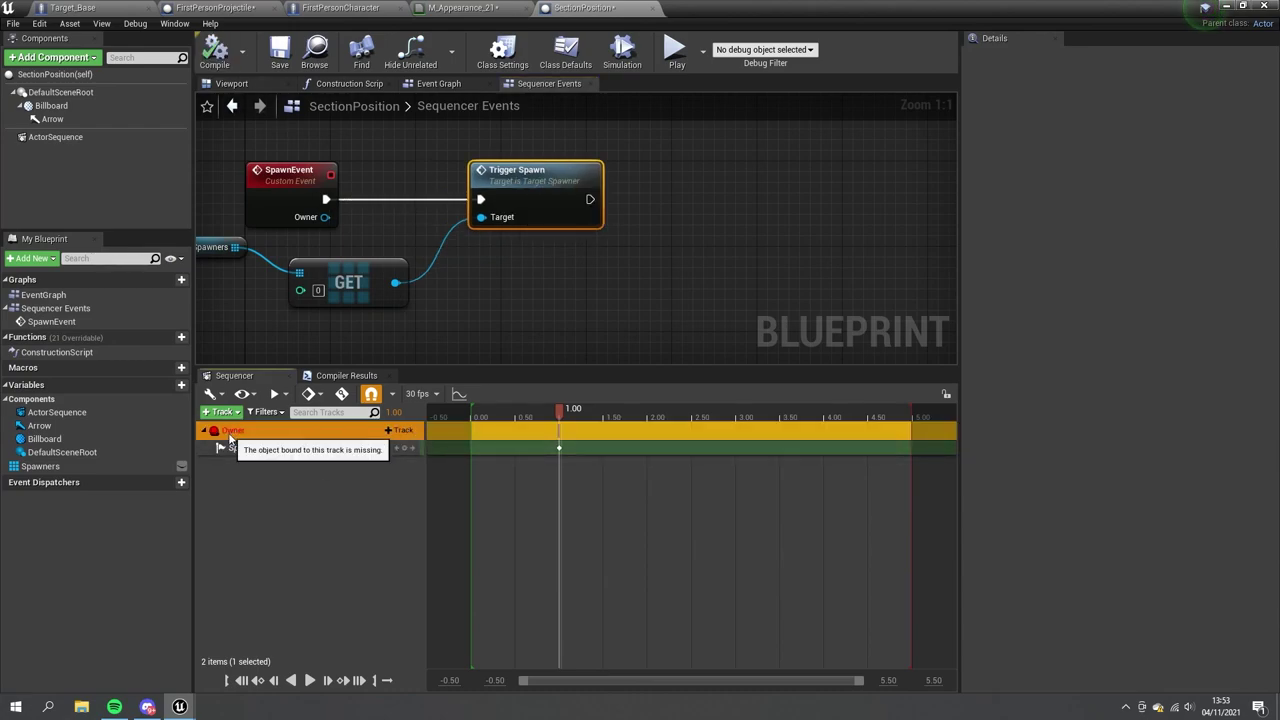
Replace the broken Owner track with a master Events track whose key fires SpawnEvent
key(Delete)
click(220, 412)
click(270, 454)
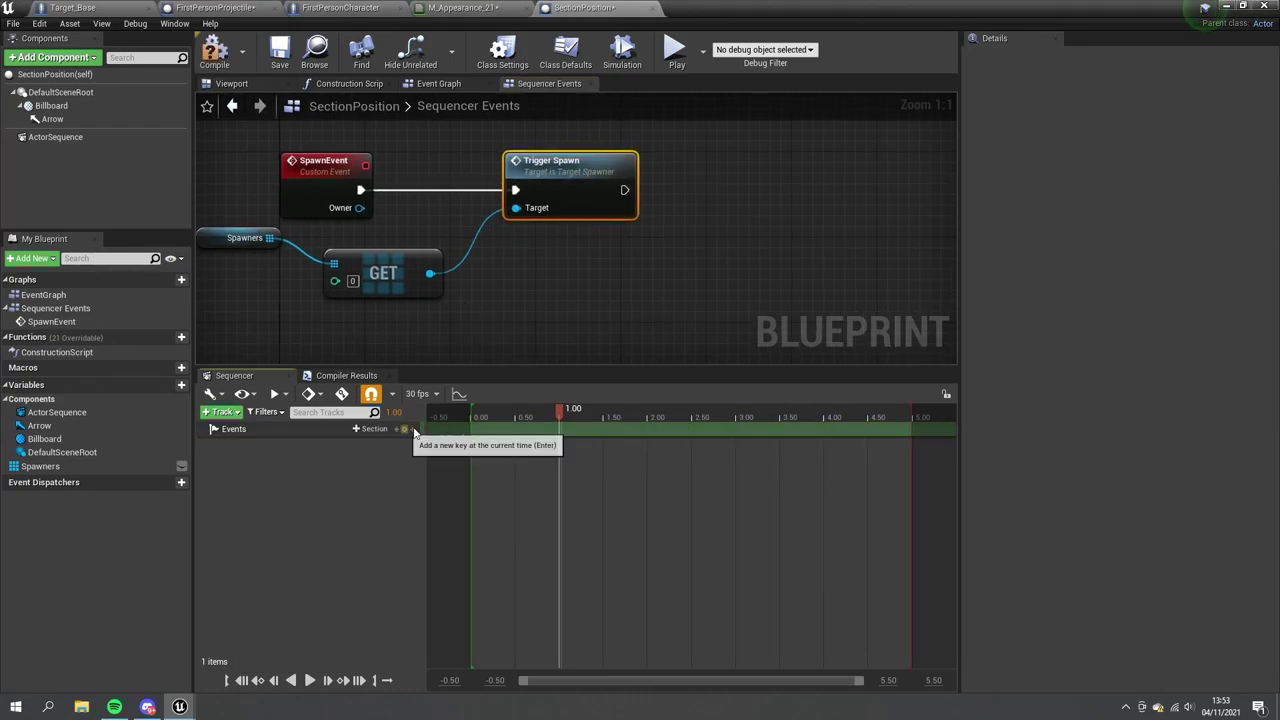
right_click(563, 429)
click(805, 473)
mouse_move(800, 501)
text(spa)
click(922, 539)
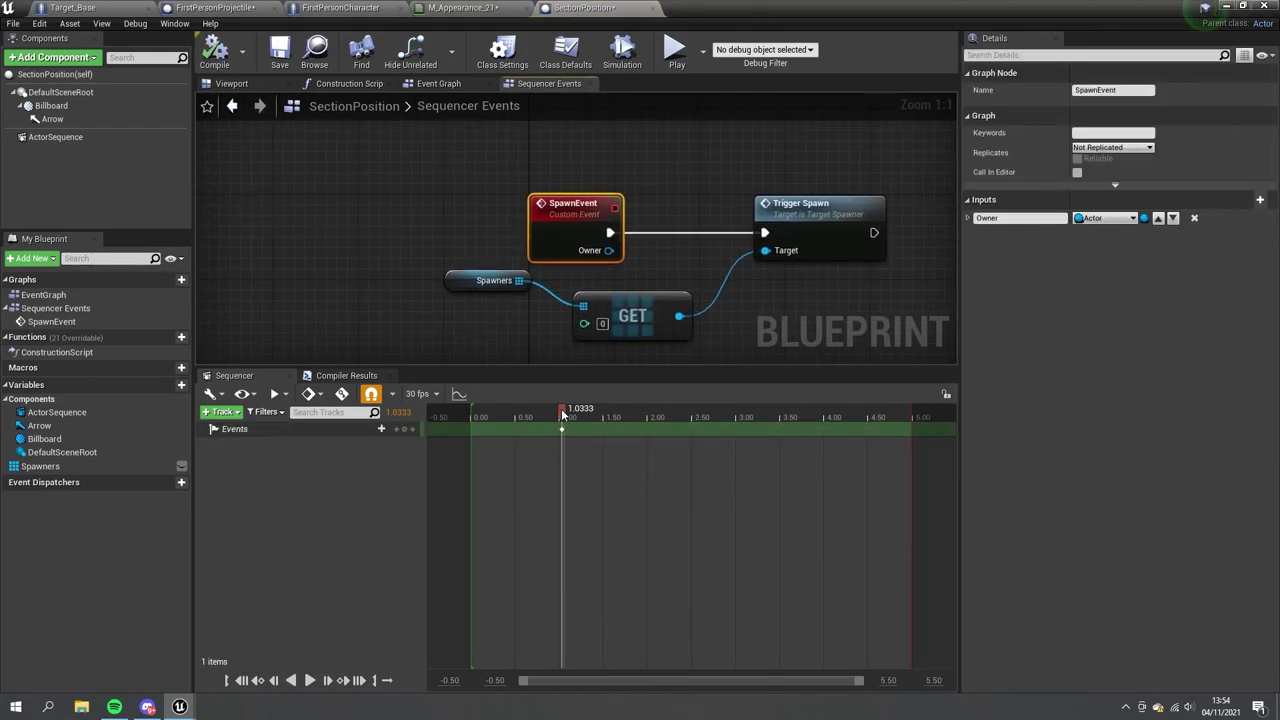
Add a second Events key at 3 seconds and show the sequence component's properties
click(733, 412)
right_click(735, 429)
click(784, 571)
right_click(736, 429)
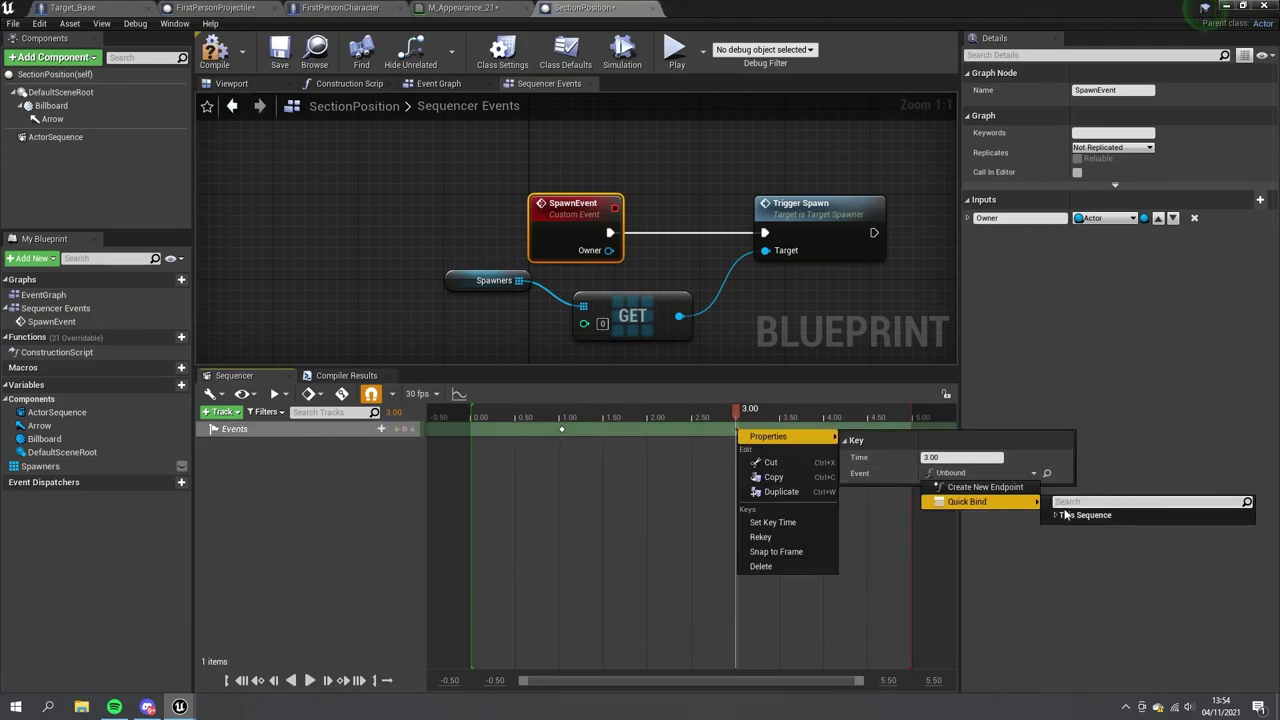
click(980, 474)
click(62, 137)
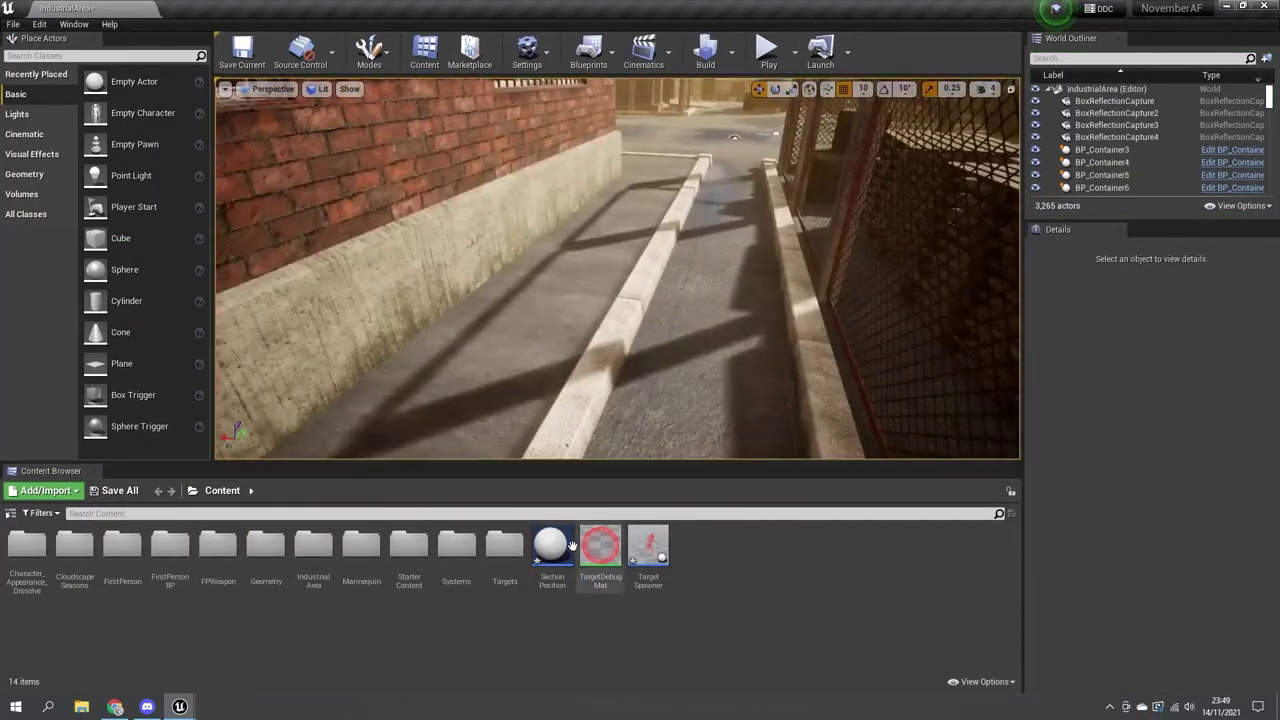
Place SectionPosition2 in the alley at -960, -1840, 20 and reposition SectionManager's Move Component To node
drag(572, 545, 600, 366)
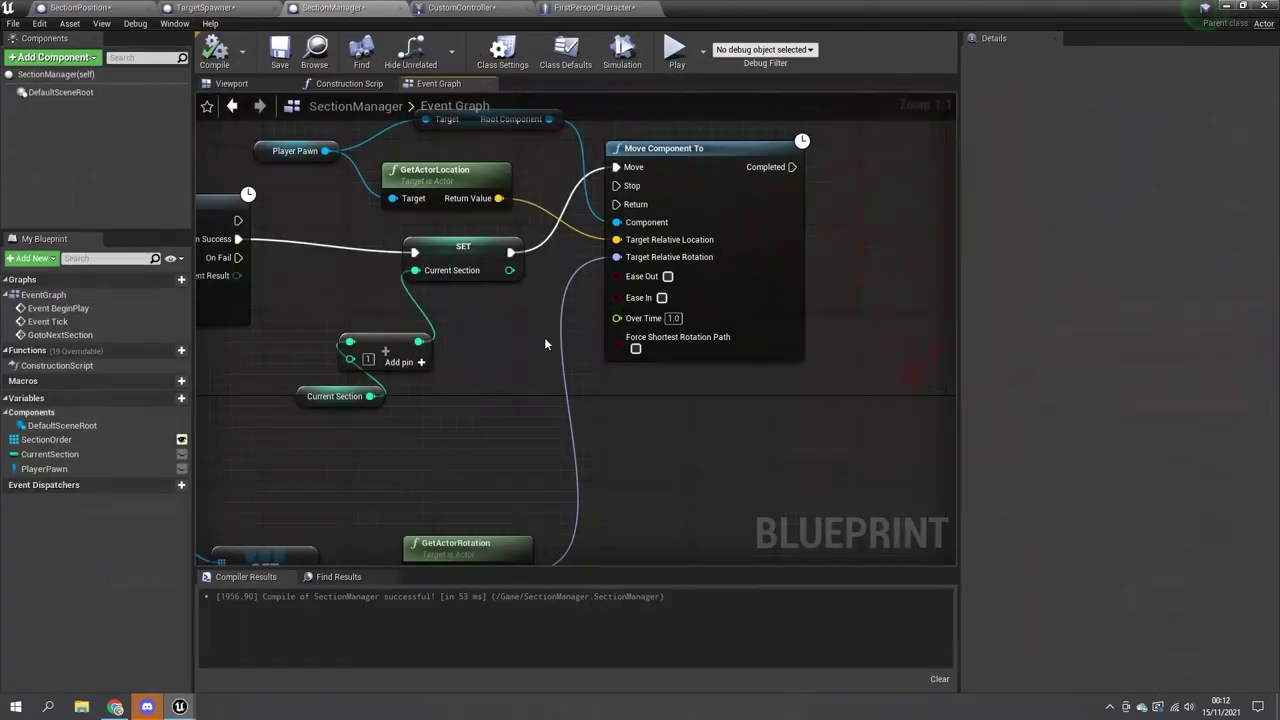
drag(760, 328, 866, 318)
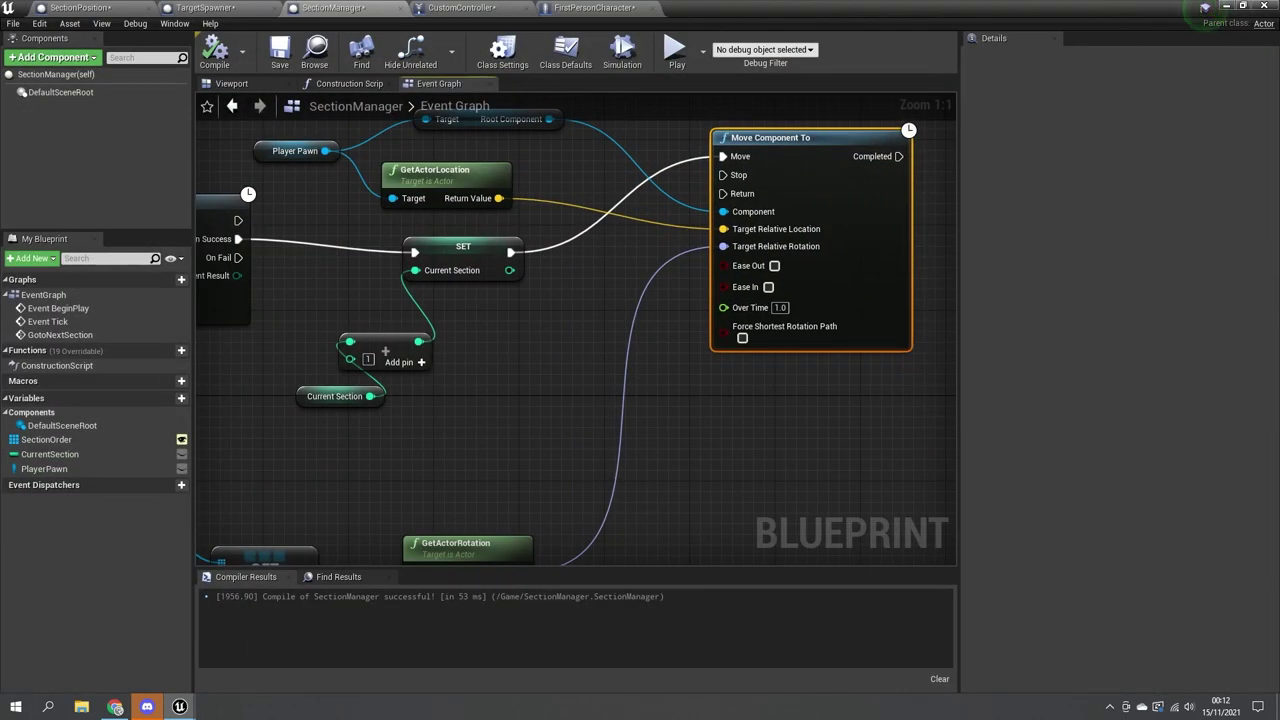
right_drag(576, 330, 542, 341)
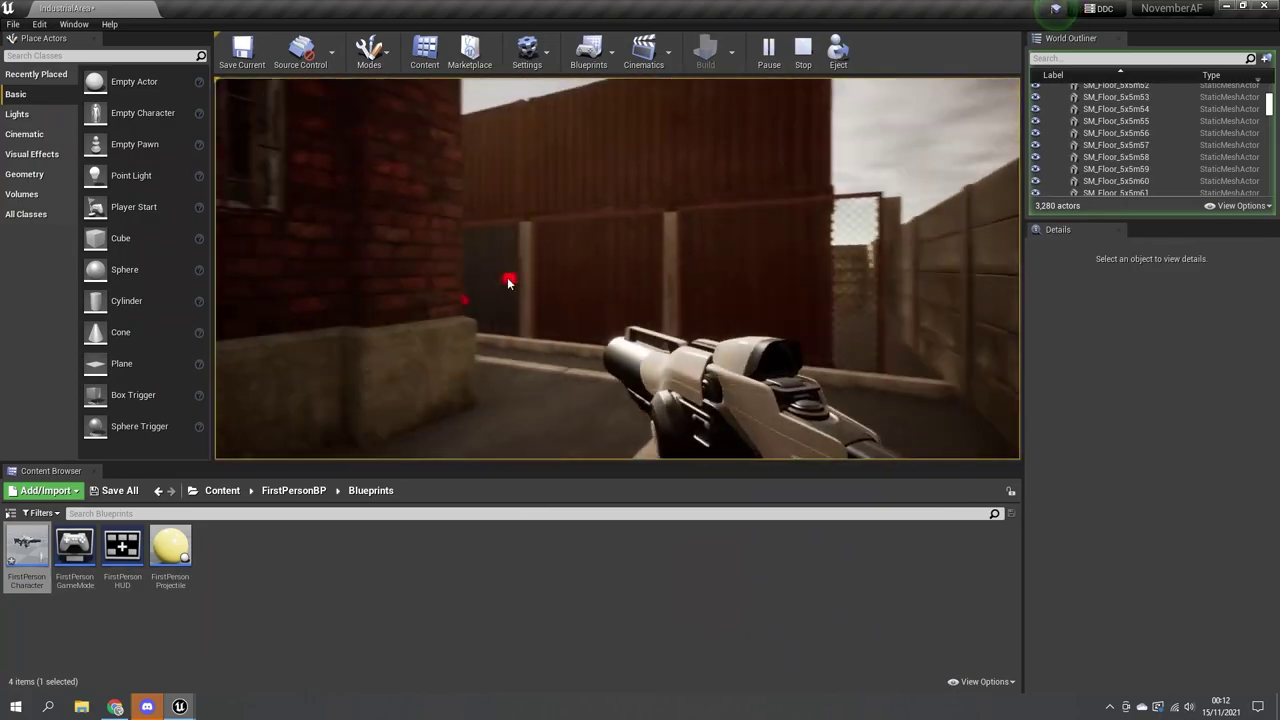
Add nodes to SectionPosition's graph, remove the unused Events track, and save the map
right_click(589, 354)
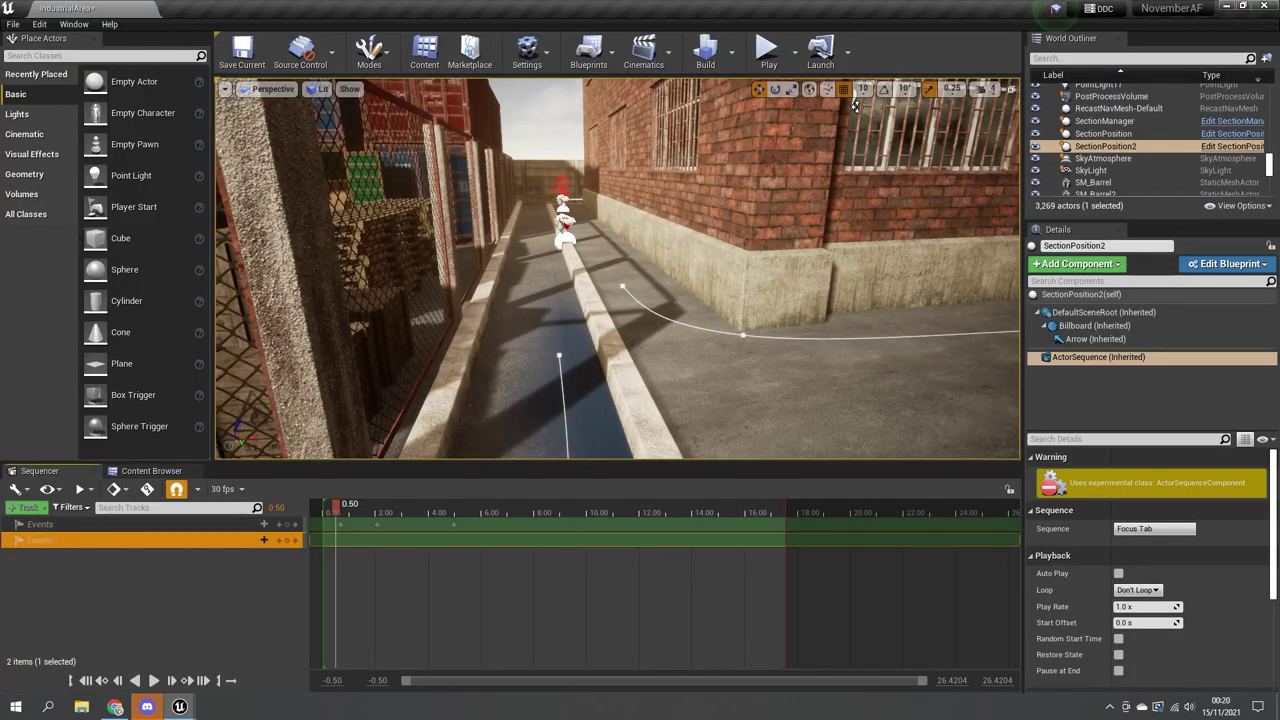
right_drag(855, 105, 617, 258)
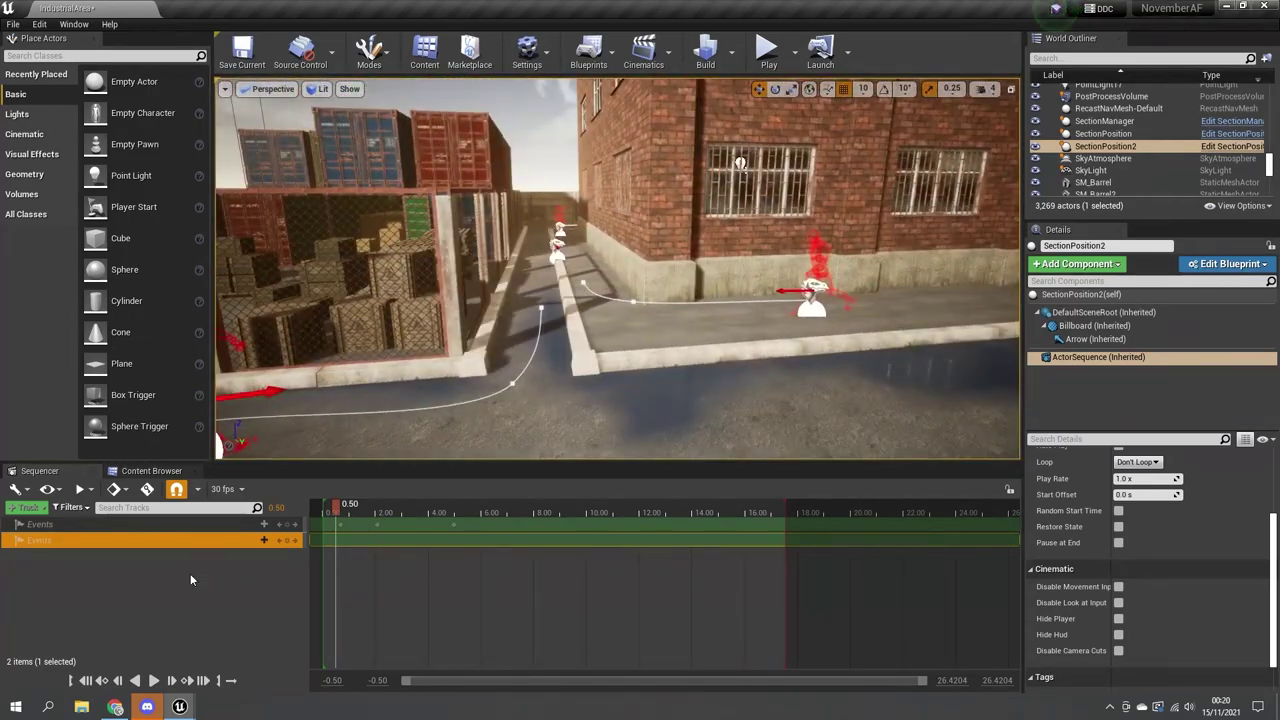
right_click(190, 540)
click(215, 456)
key(ctrl+s)
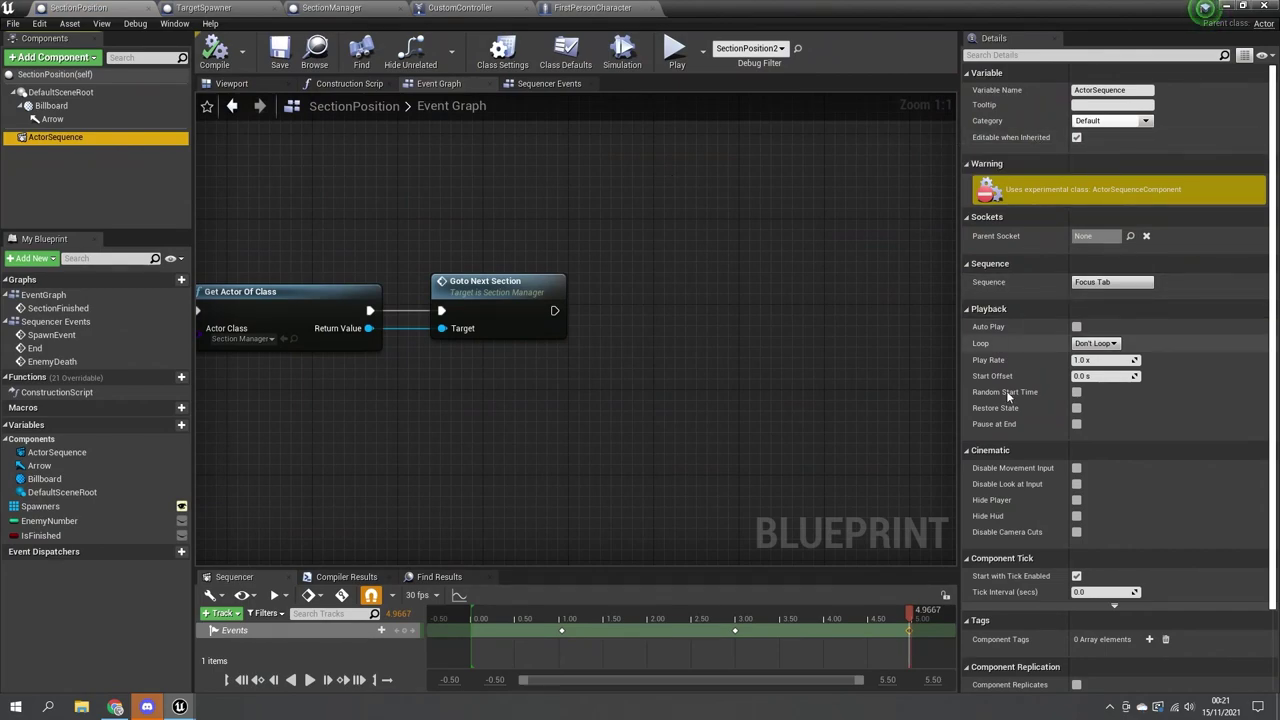
Bring the SectionFinished event into view and deselect the sequence component
scroll(1012, 522, down, 3)
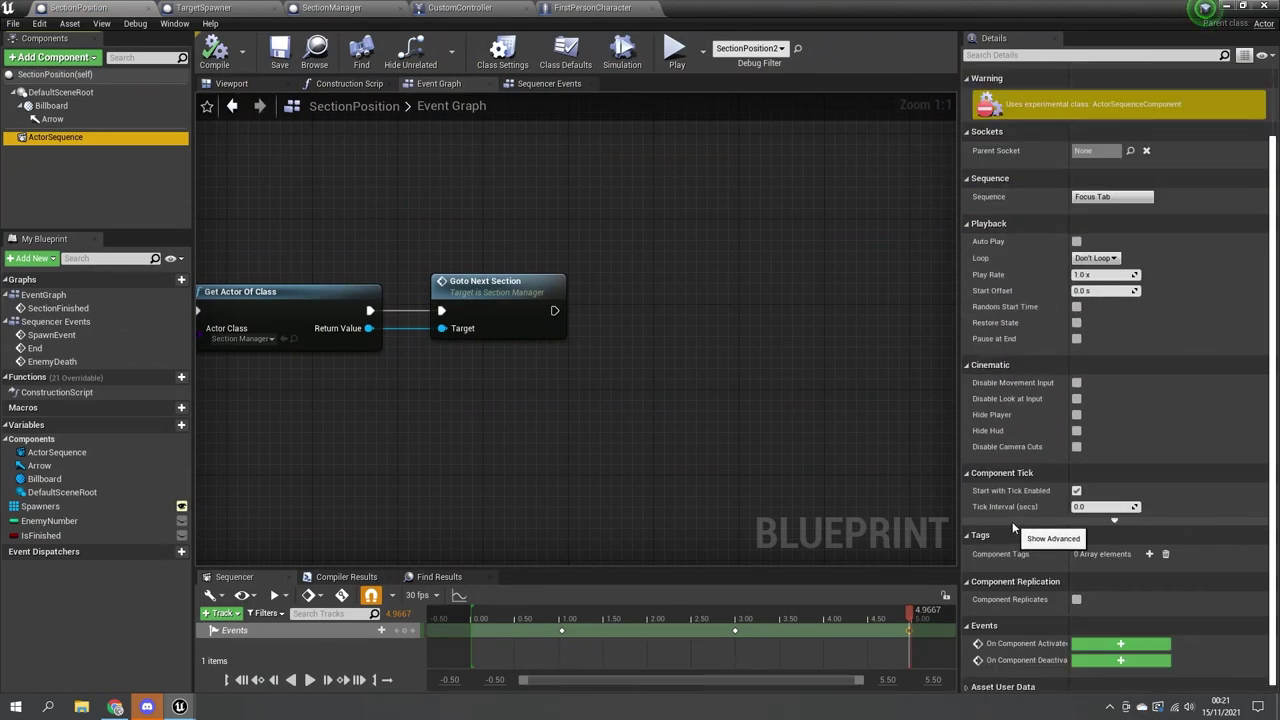
right_drag(487, 292, 861, 180)
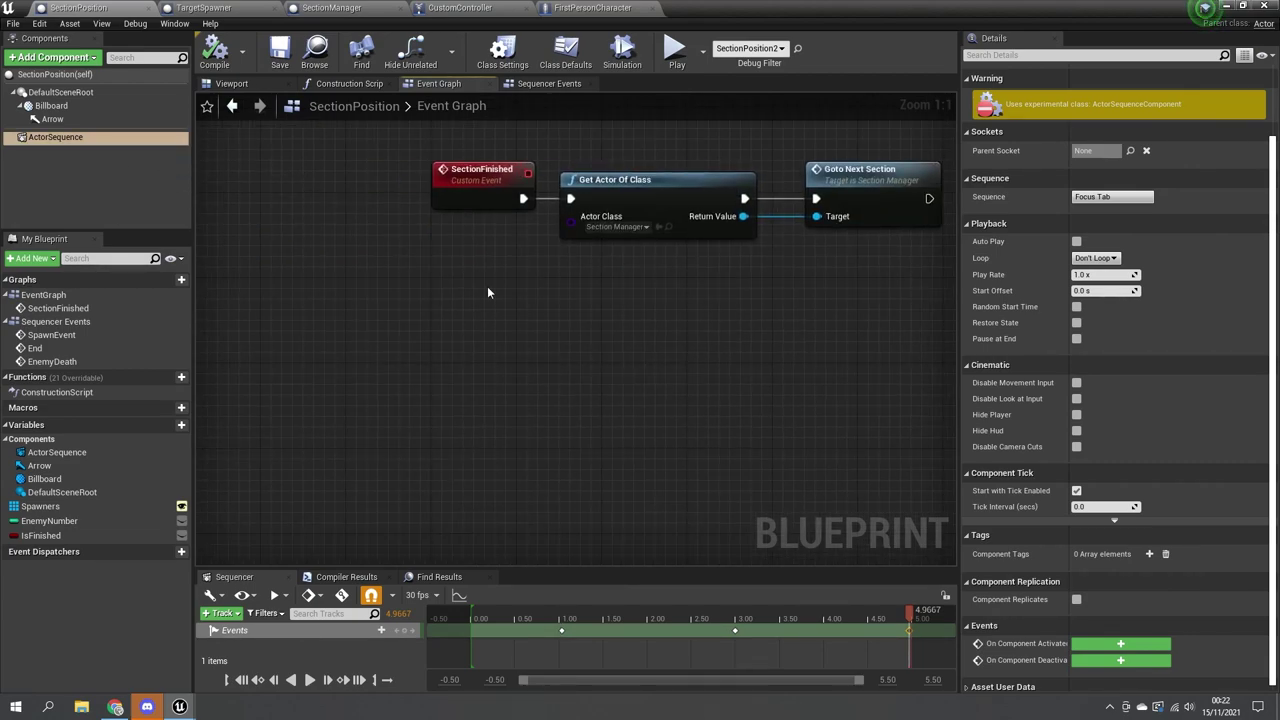
click(33, 186)
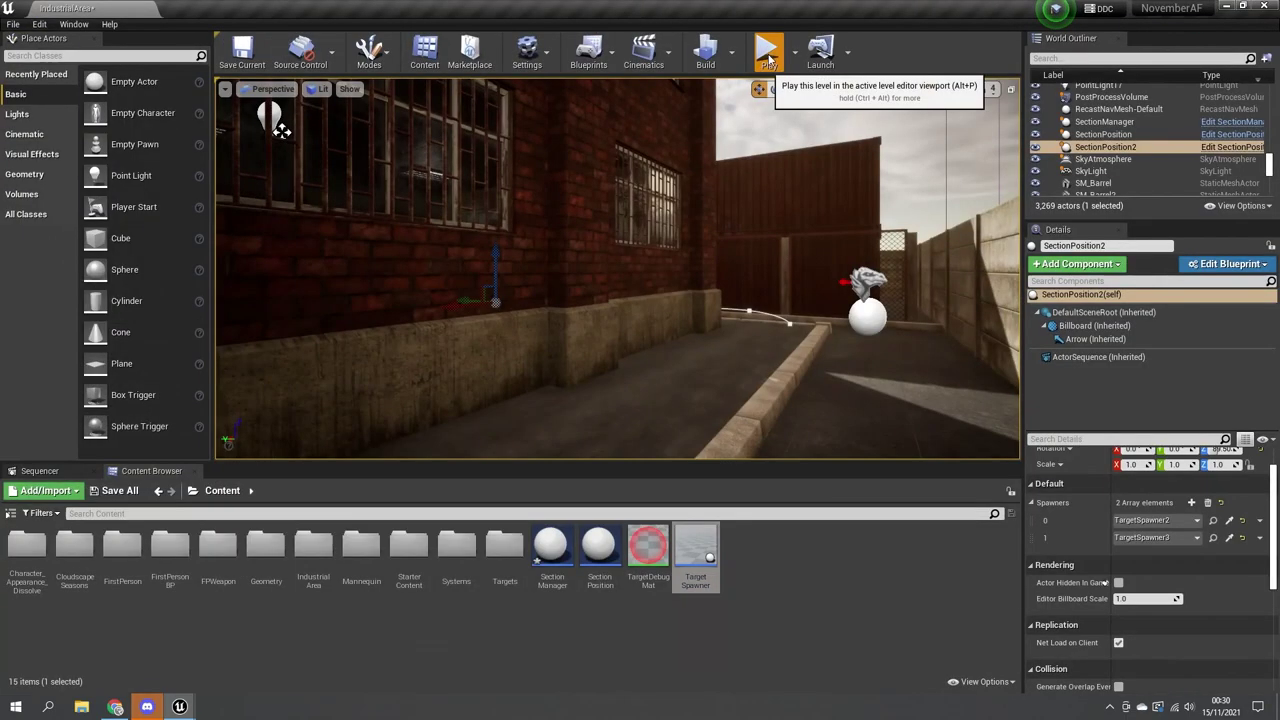
Playtest IndustrialArea from the alley out to the enemy yard, then stop and save the map
click(770, 50)
key(w)
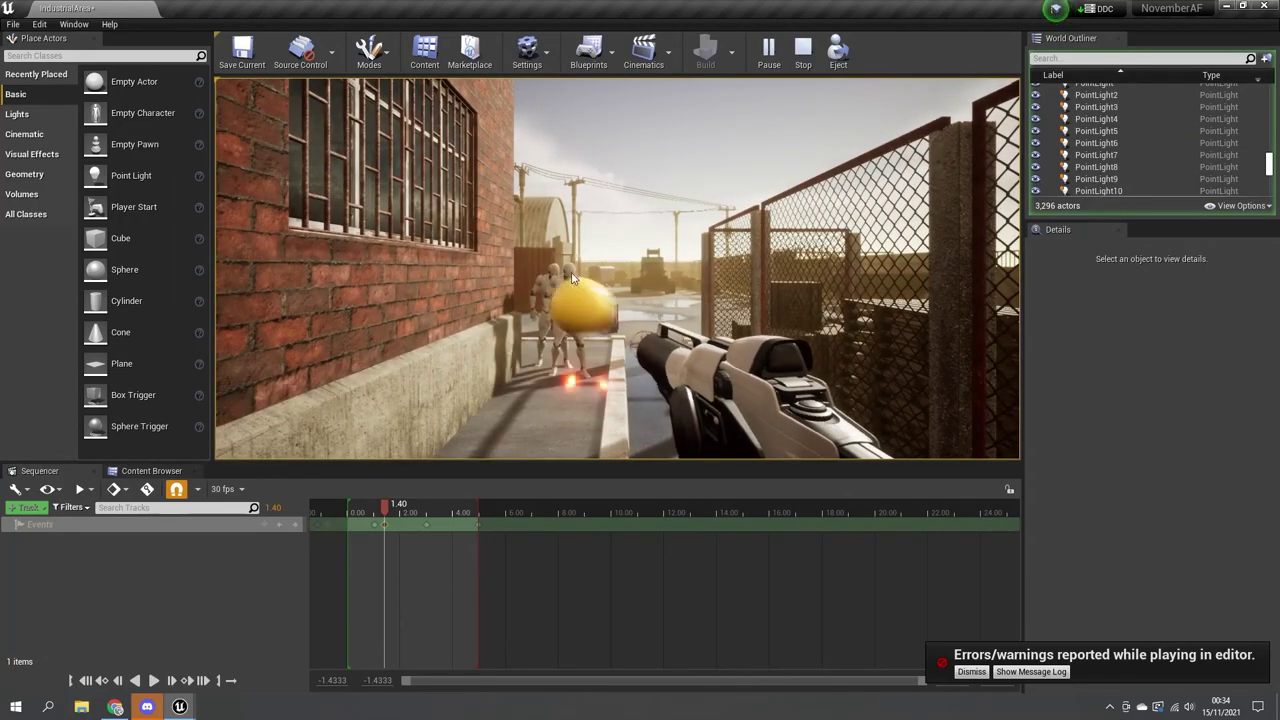
key(w)
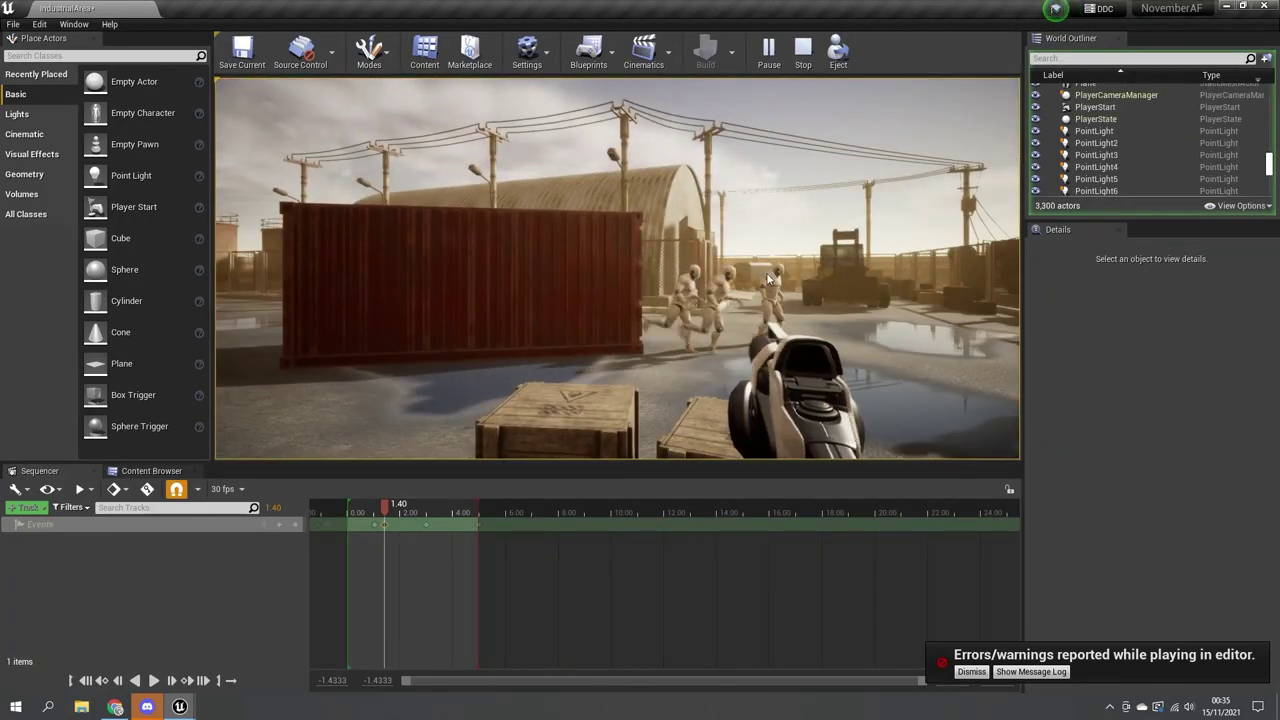
key(Escape)
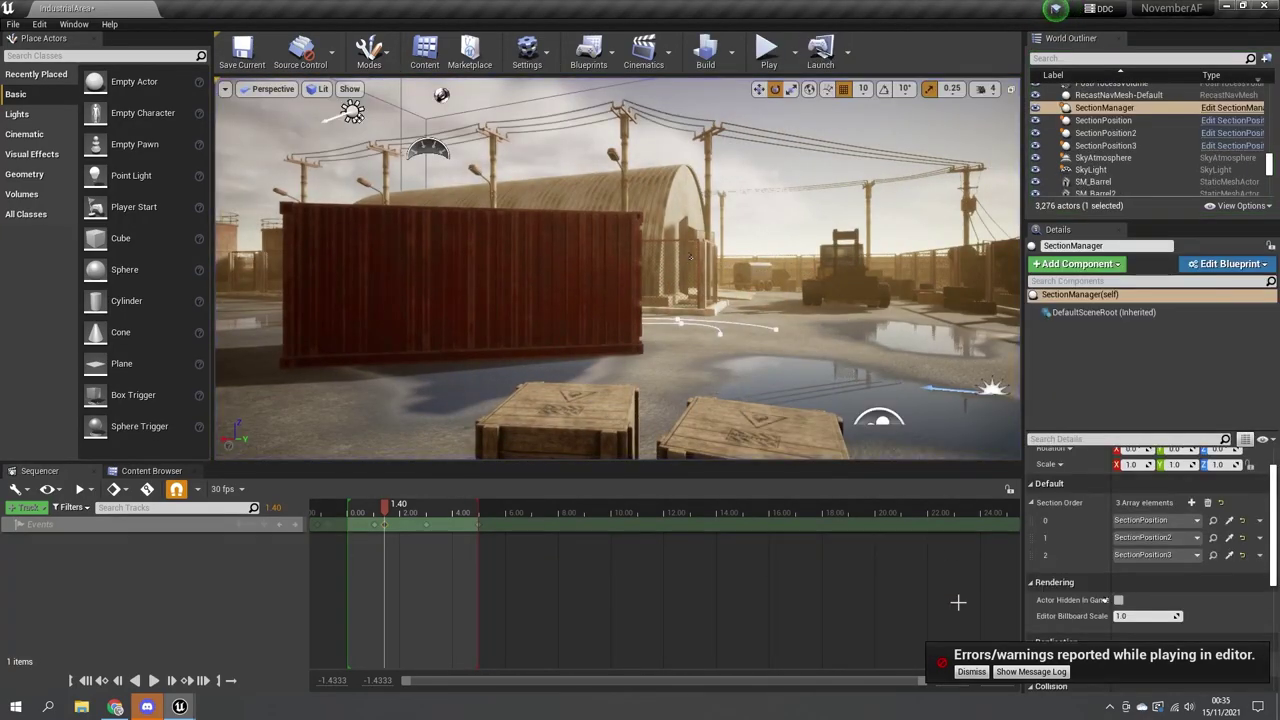
key(ctrl+s)
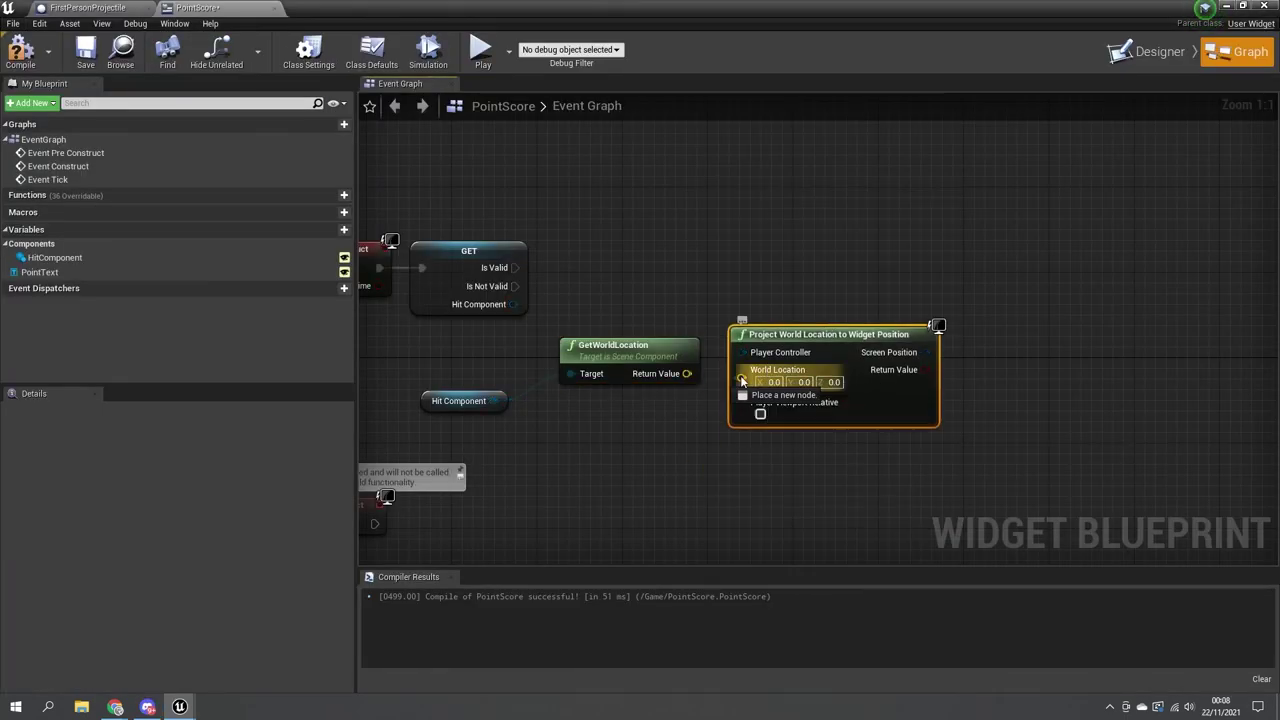
Wire a Get Player Controller node into Project World Location to Widget Position
drag(748, 345, 702, 297)
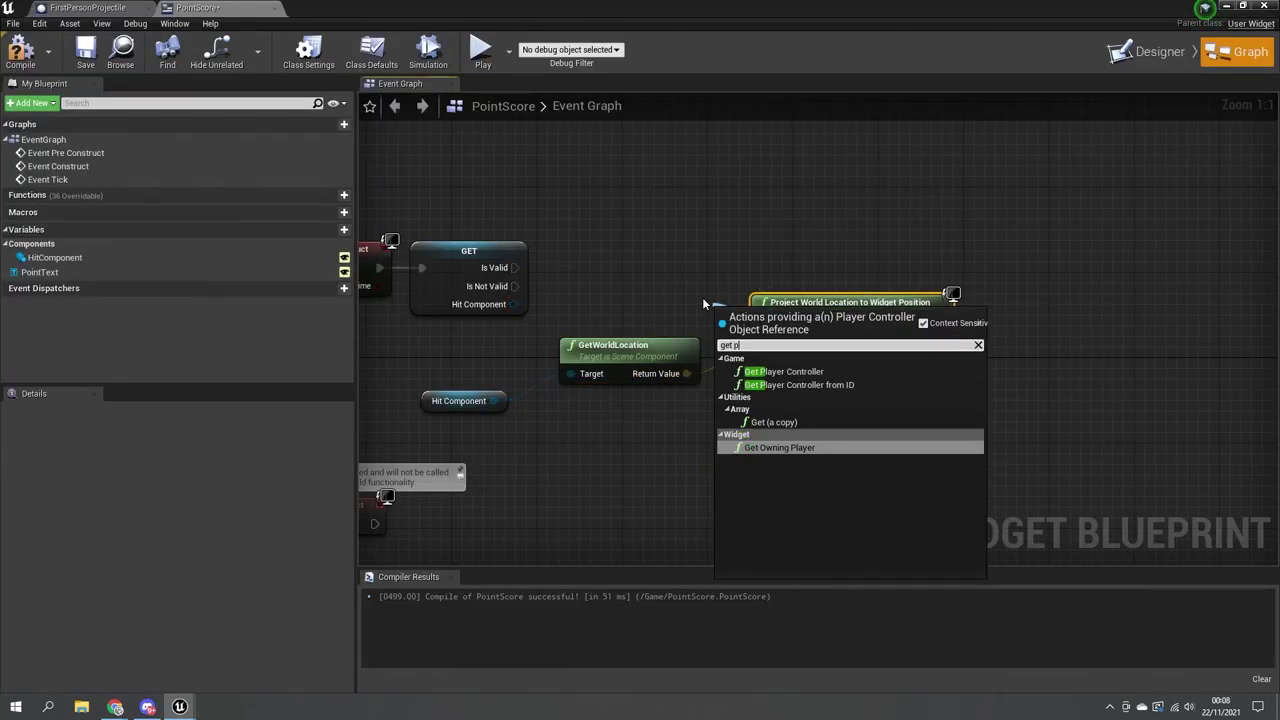
click(770, 374)
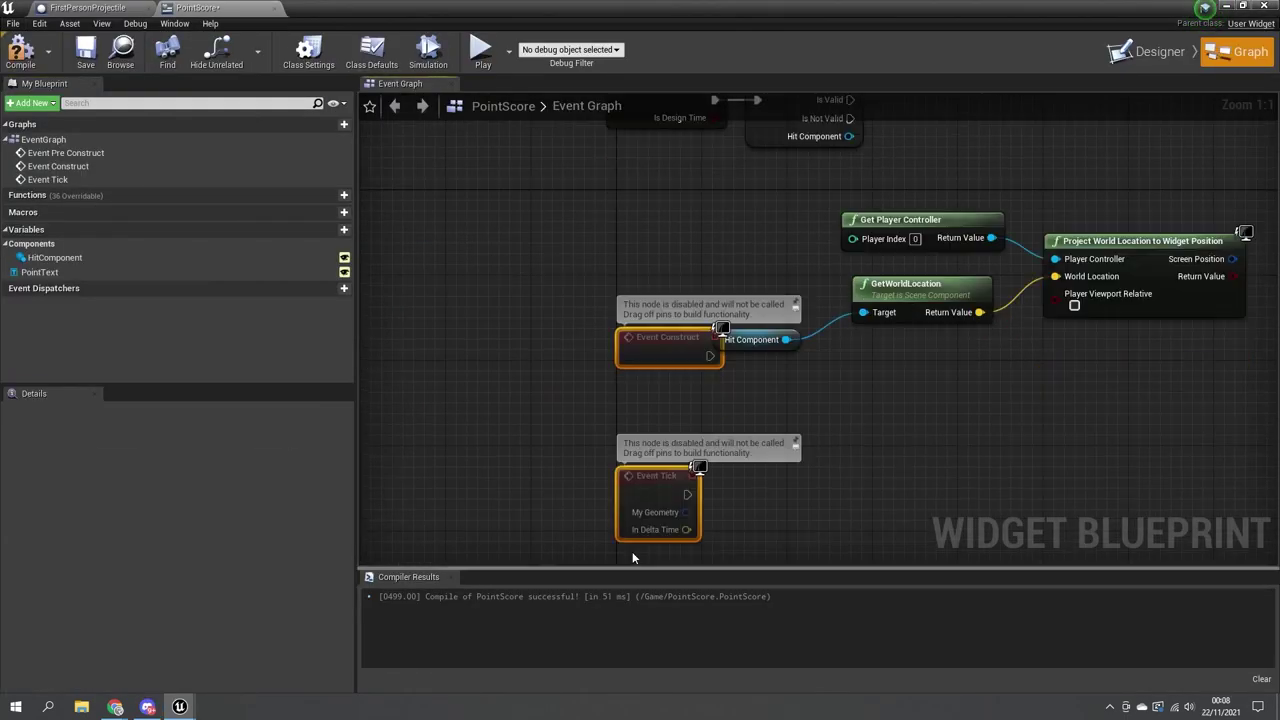
right_drag(1182, 164, 827, 278)
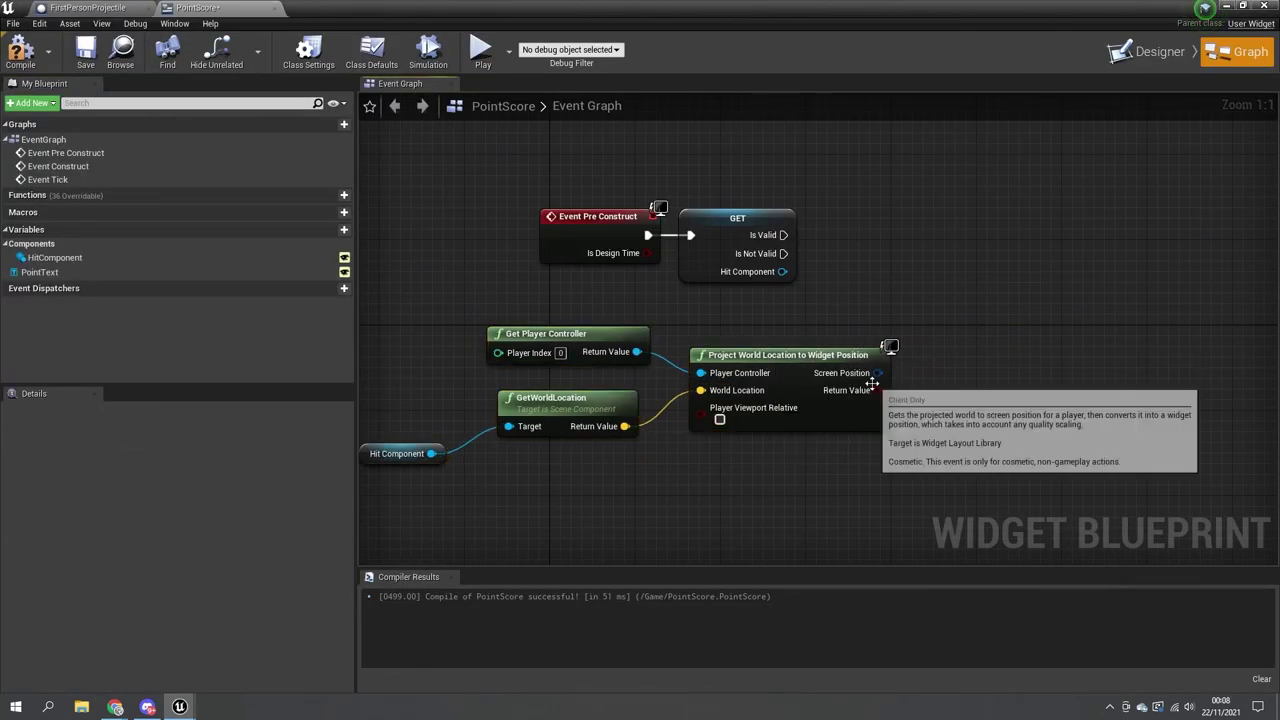
Add a Point Text getter and key its Translation at 0.50 in the Fade animation
ctrl+drag(40, 272, 850, 325)
drag(879, 325, 985, 260)
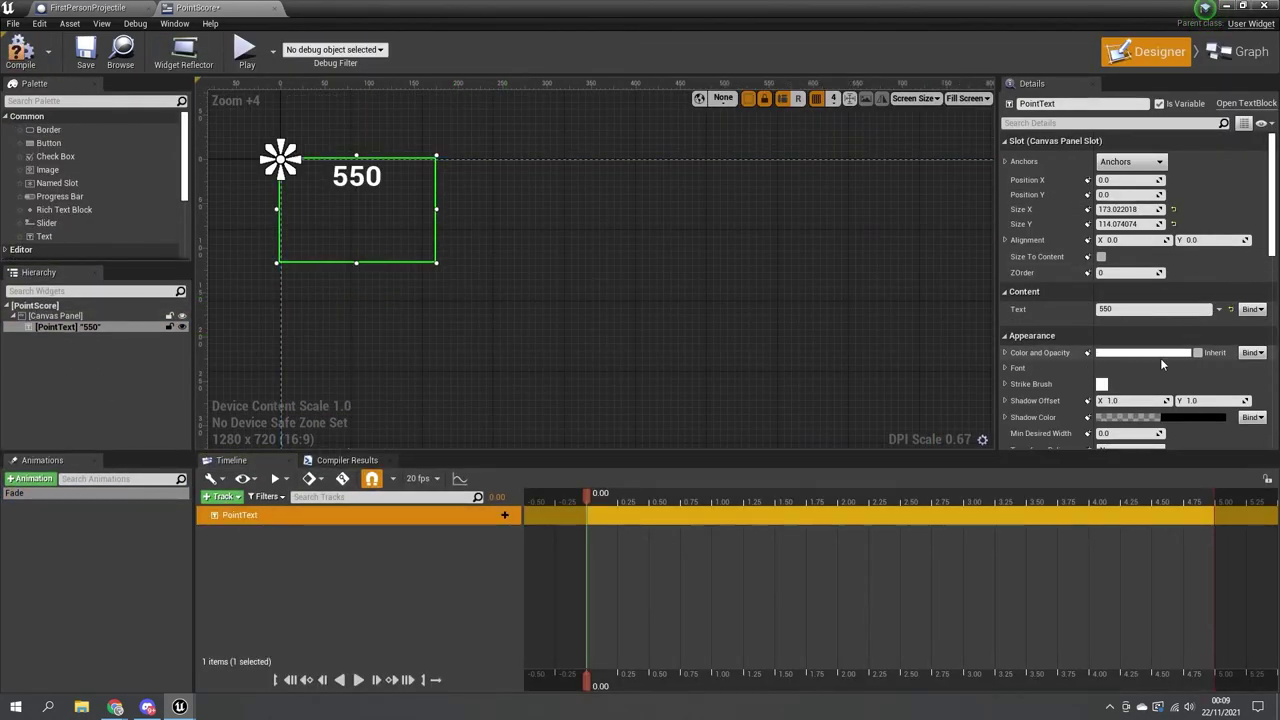
click(213, 532)
click(650, 497)
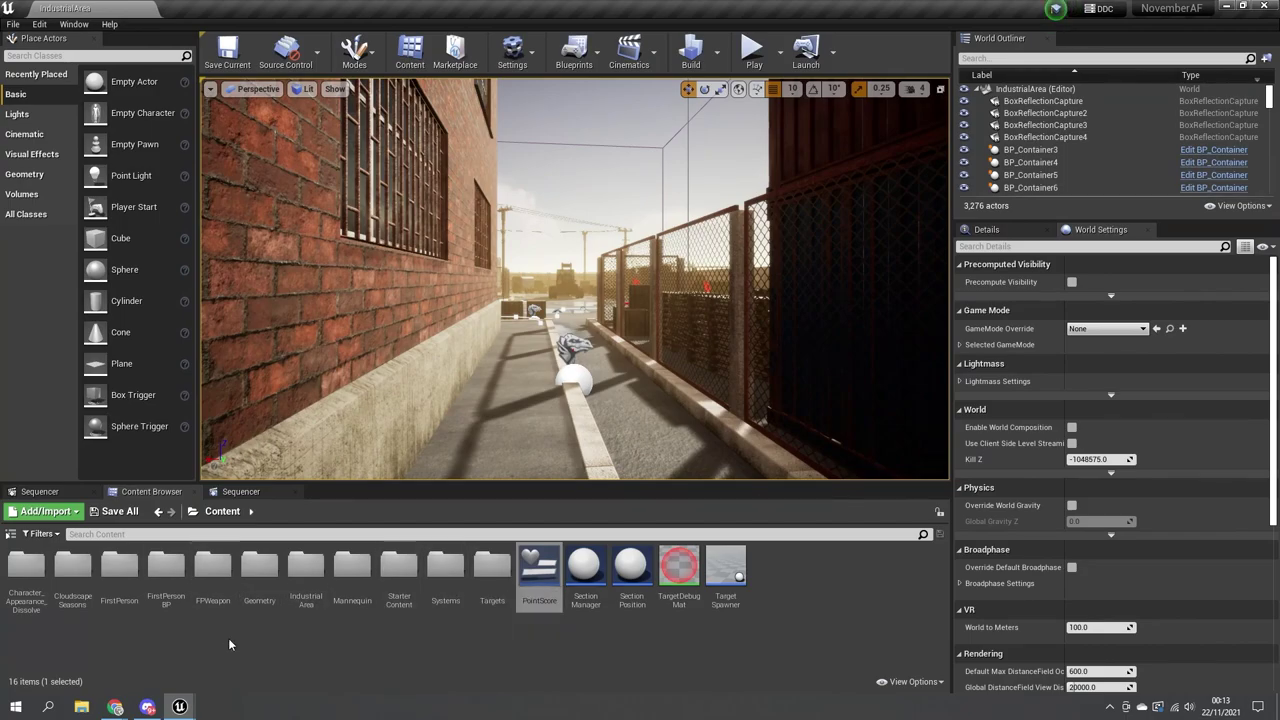
Check Target_Base's DestroyActor logic, then drop a Target Spawner by the brick building walkway
double_click(492, 570)
double_click(27, 590)
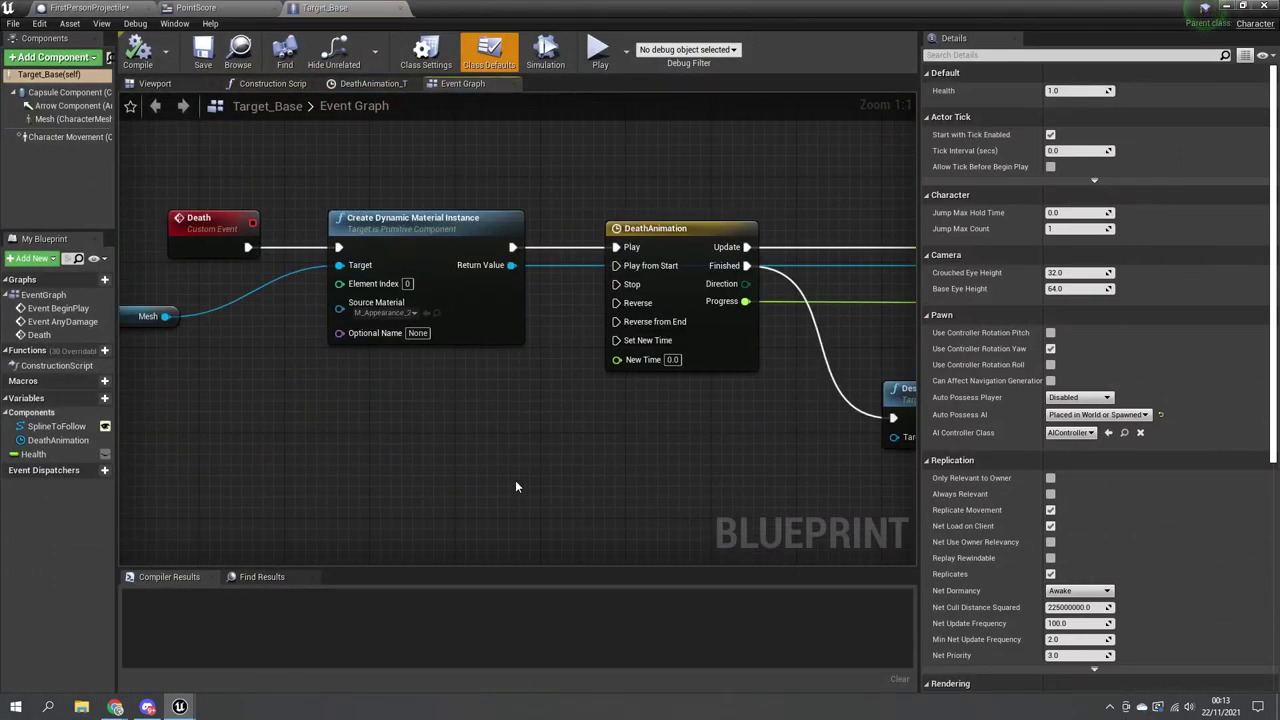
right_drag(516, 495, 419, 496)
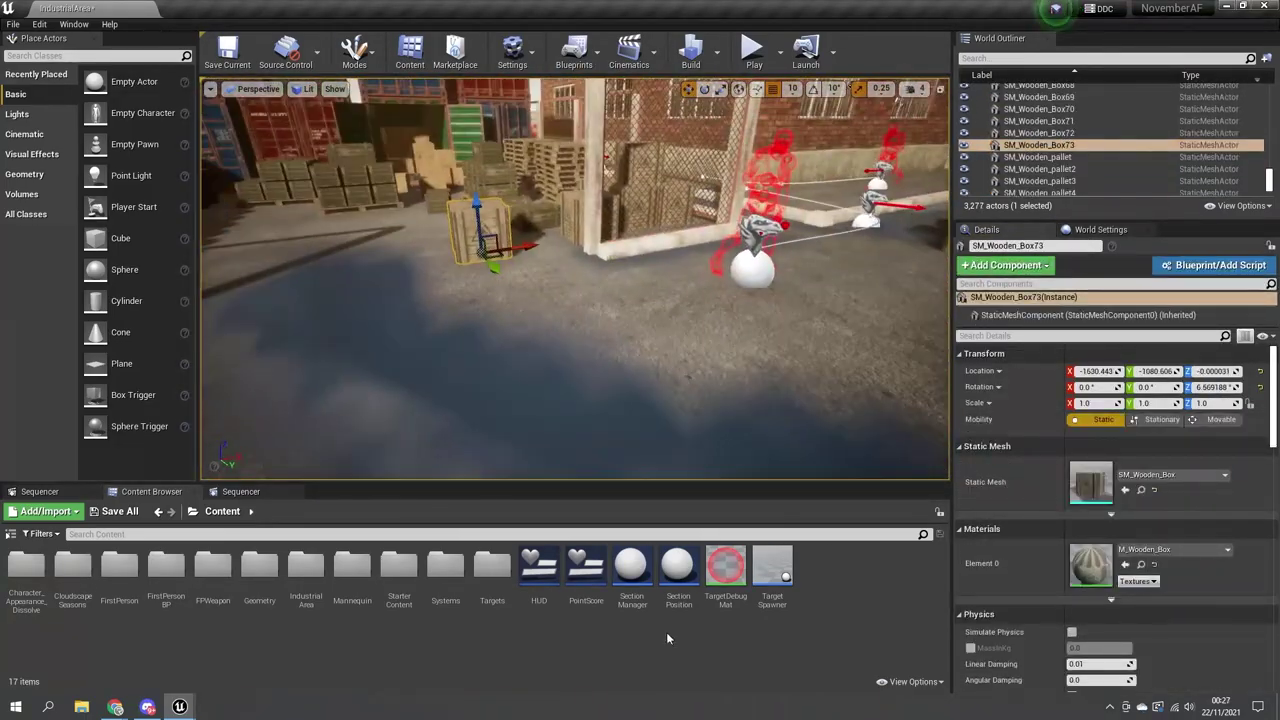
drag(772, 570, 500, 300)
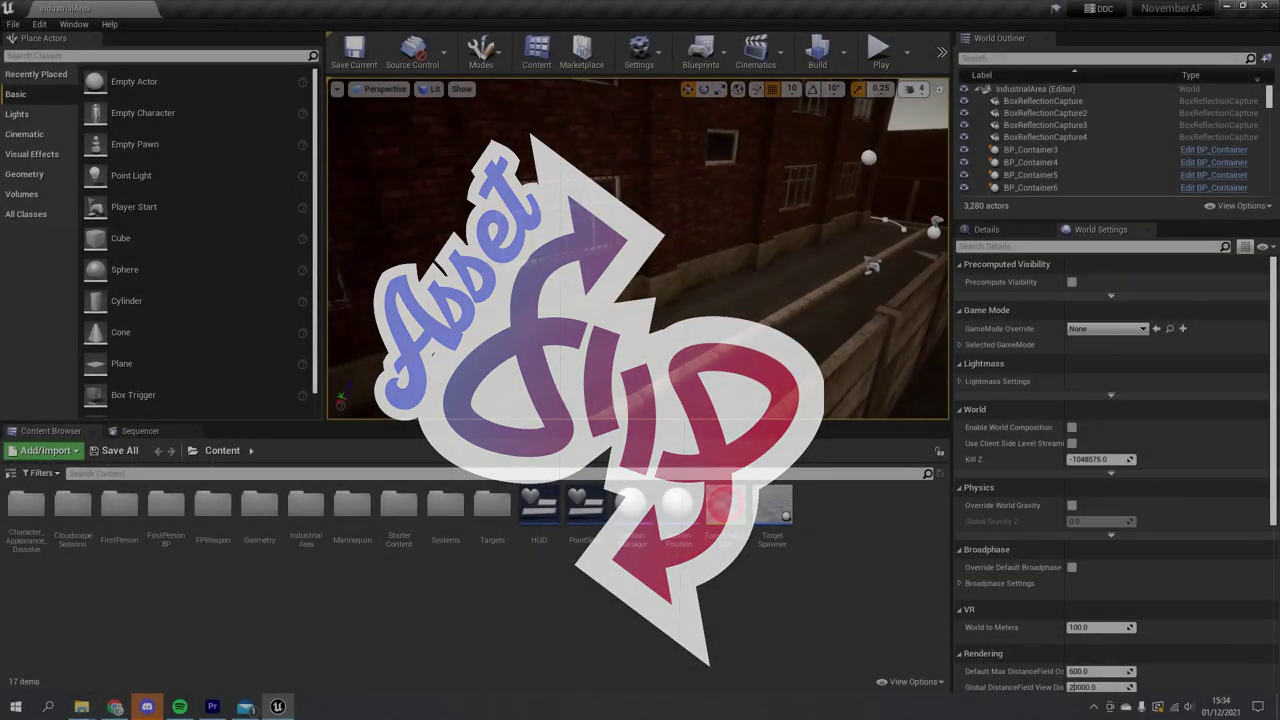
mouse_move(783, 100)
right_down()
mouse_move(650, 120)
mouse_move(783, 100)
right_up()
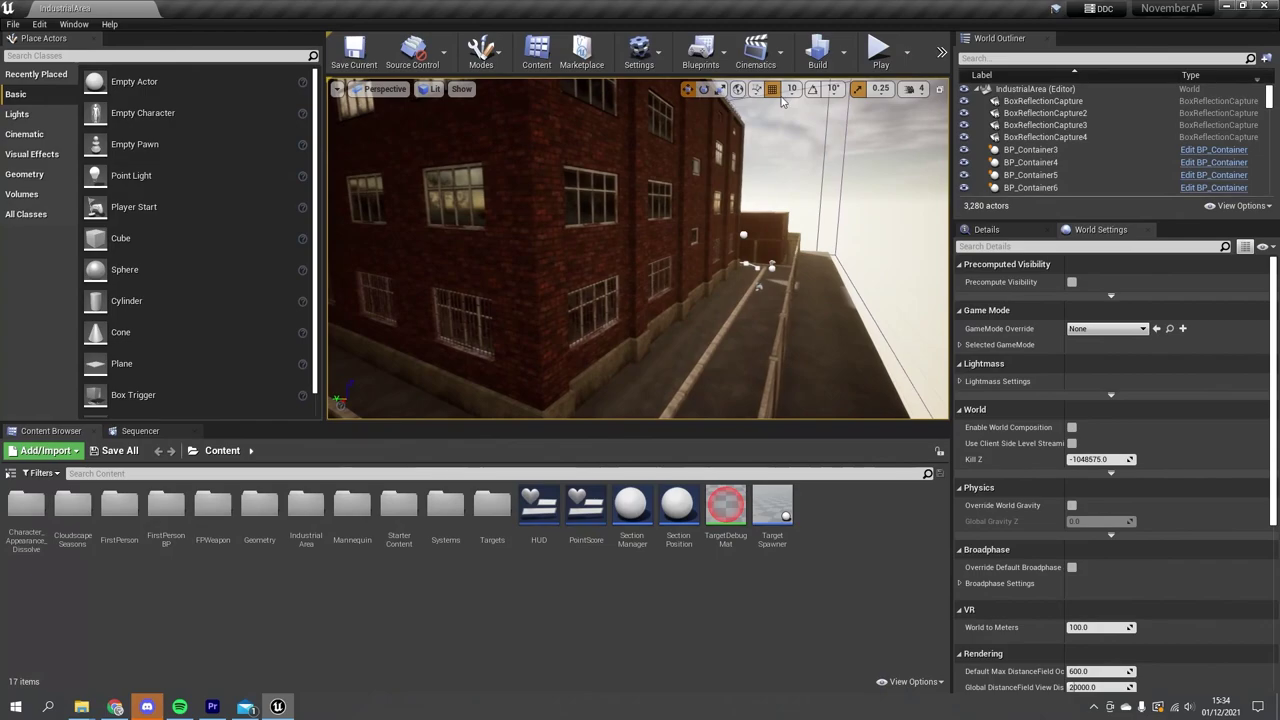
Start play and shoot the mannequins in the brick-walled alley until they dissolve
click(878, 57)
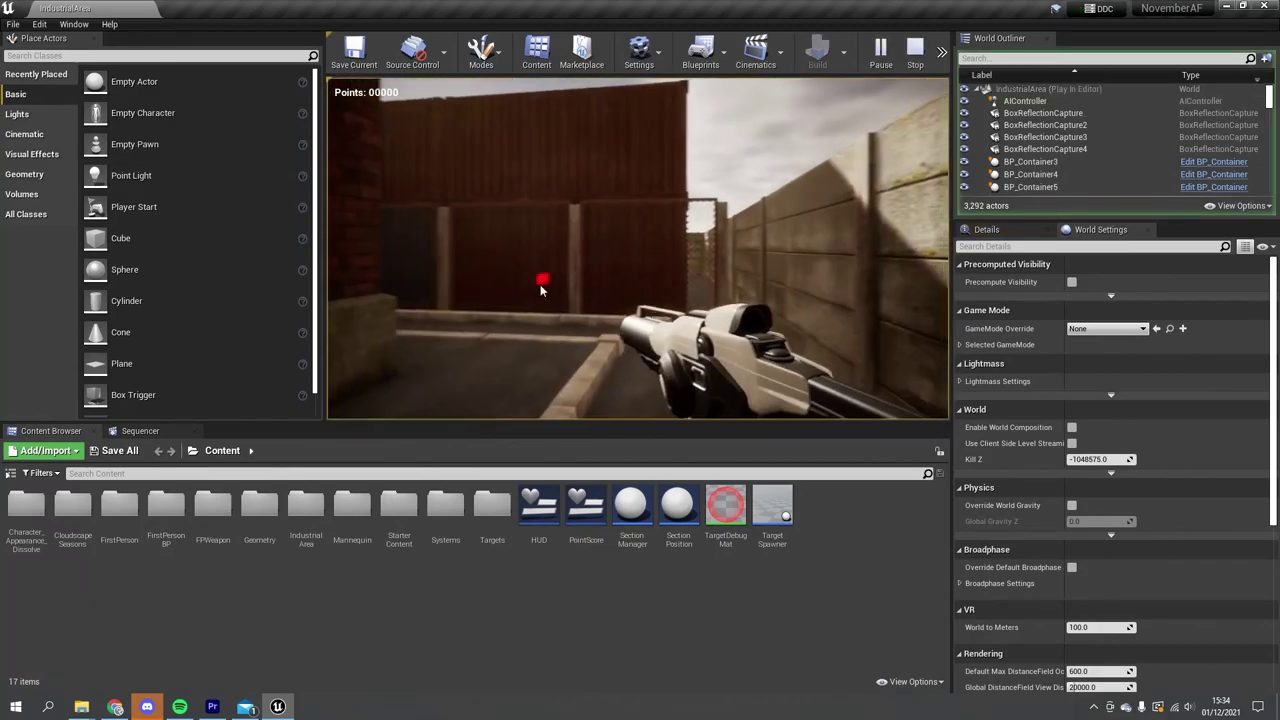
key(s)
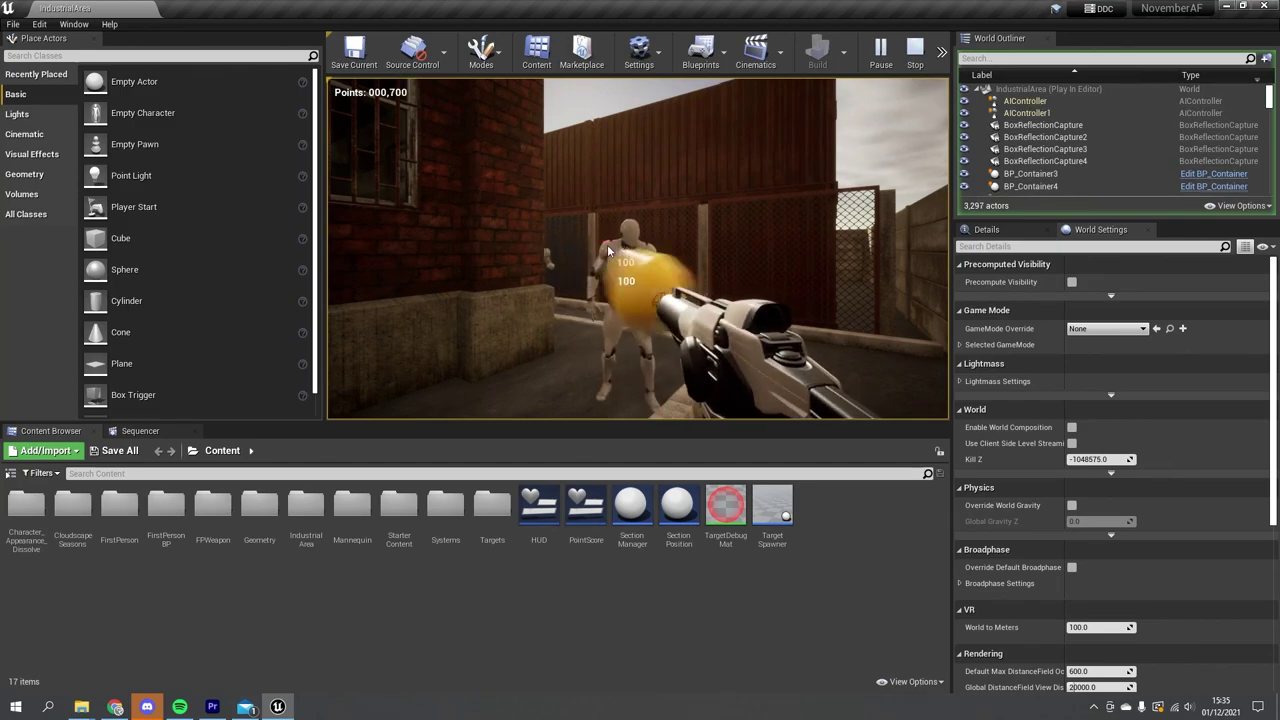
click(625, 272)
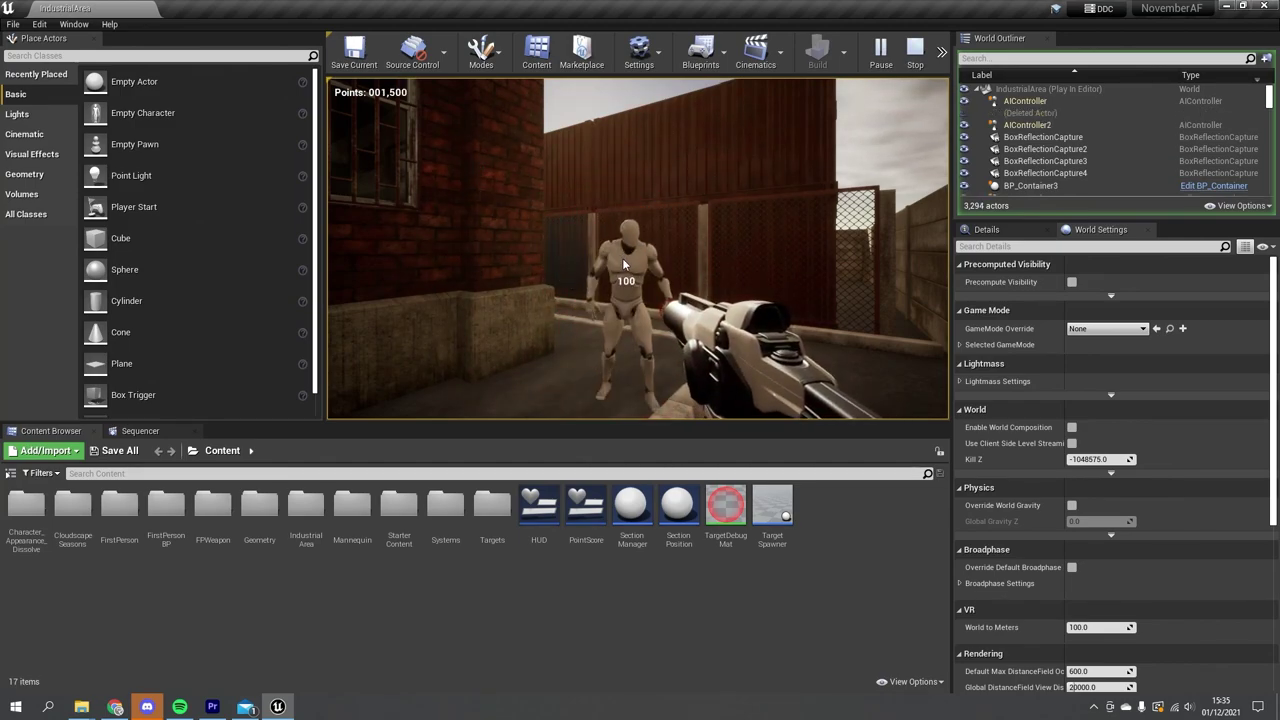
click(630, 262)
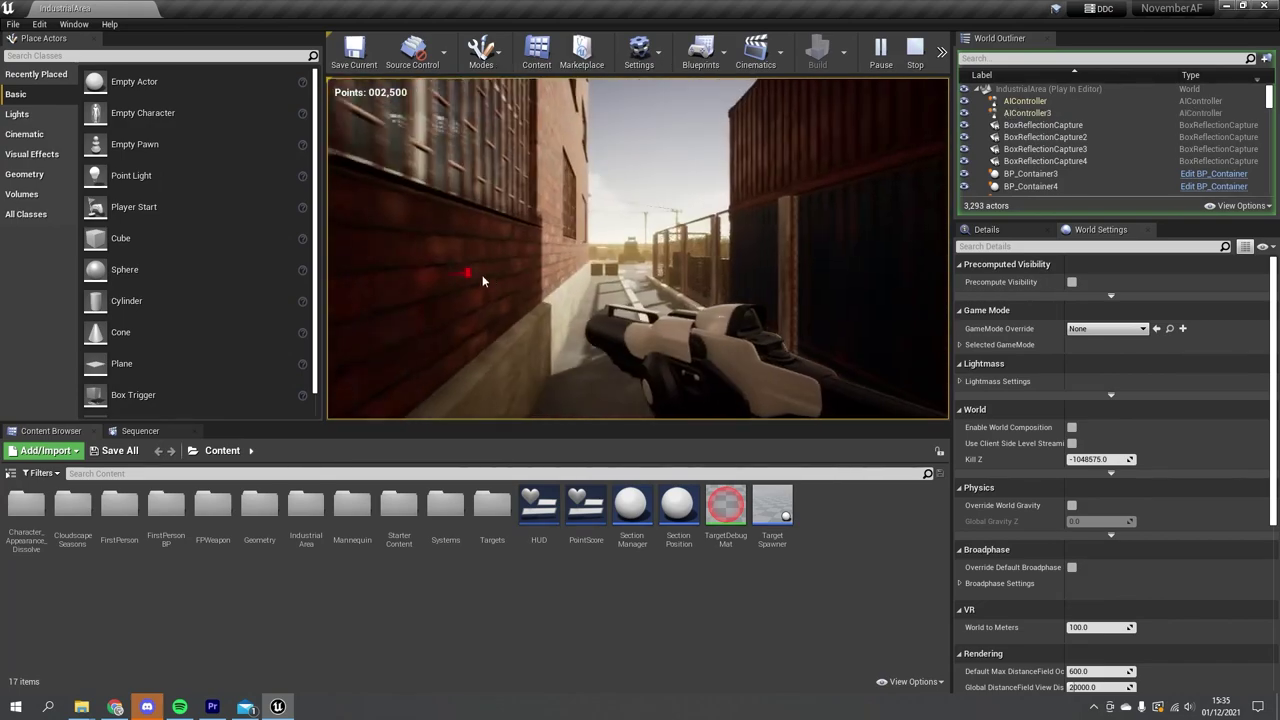
key(w)
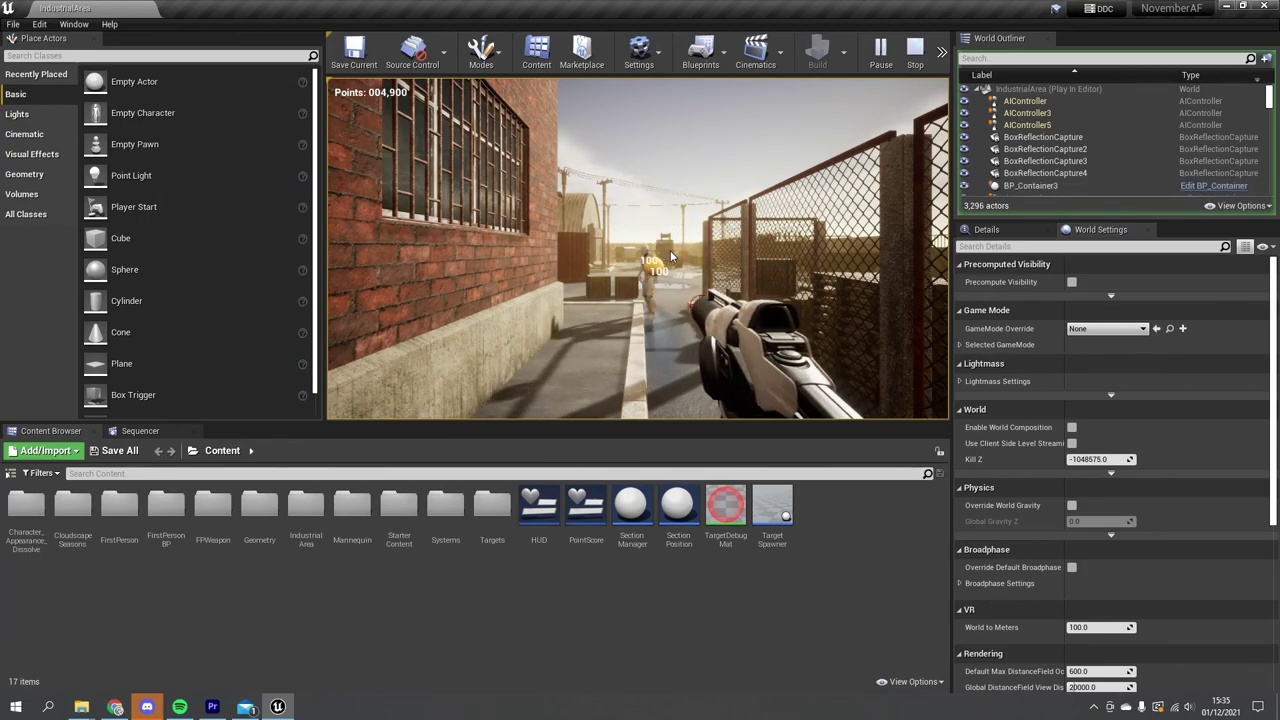
click(670, 250)
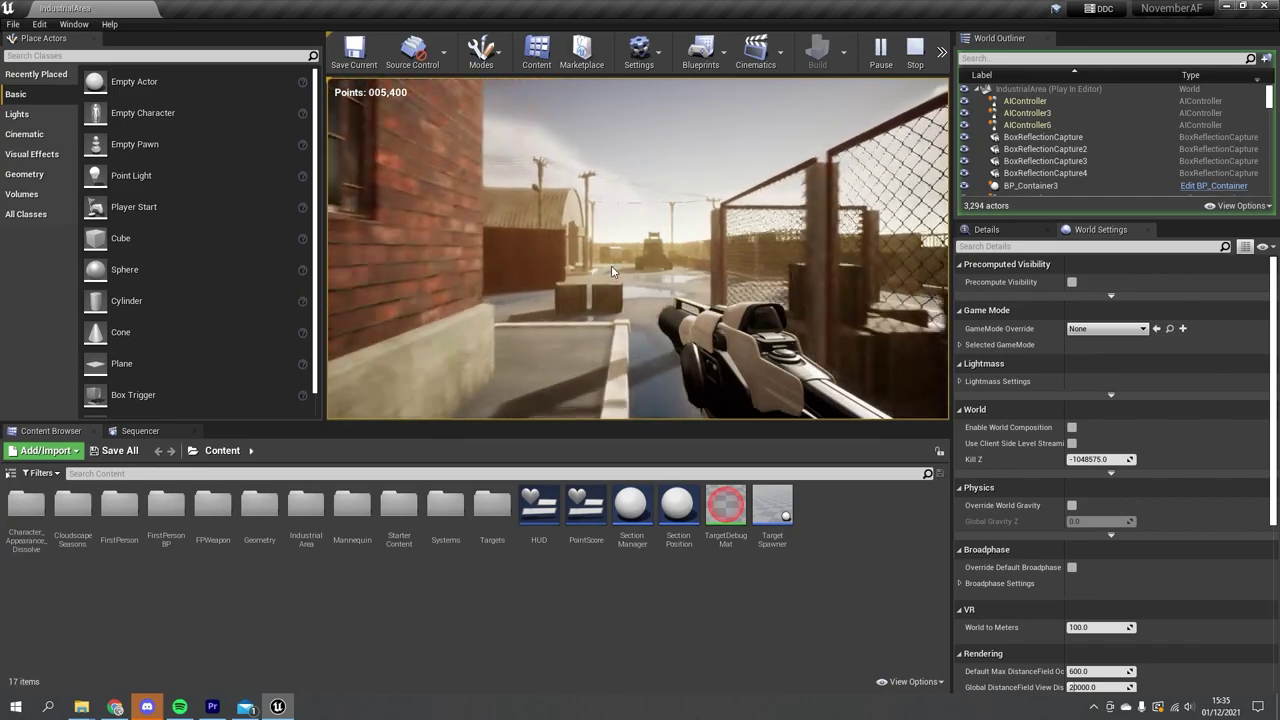
Advance out of the alley toward the crates and shoot the targets there for points
key(w)
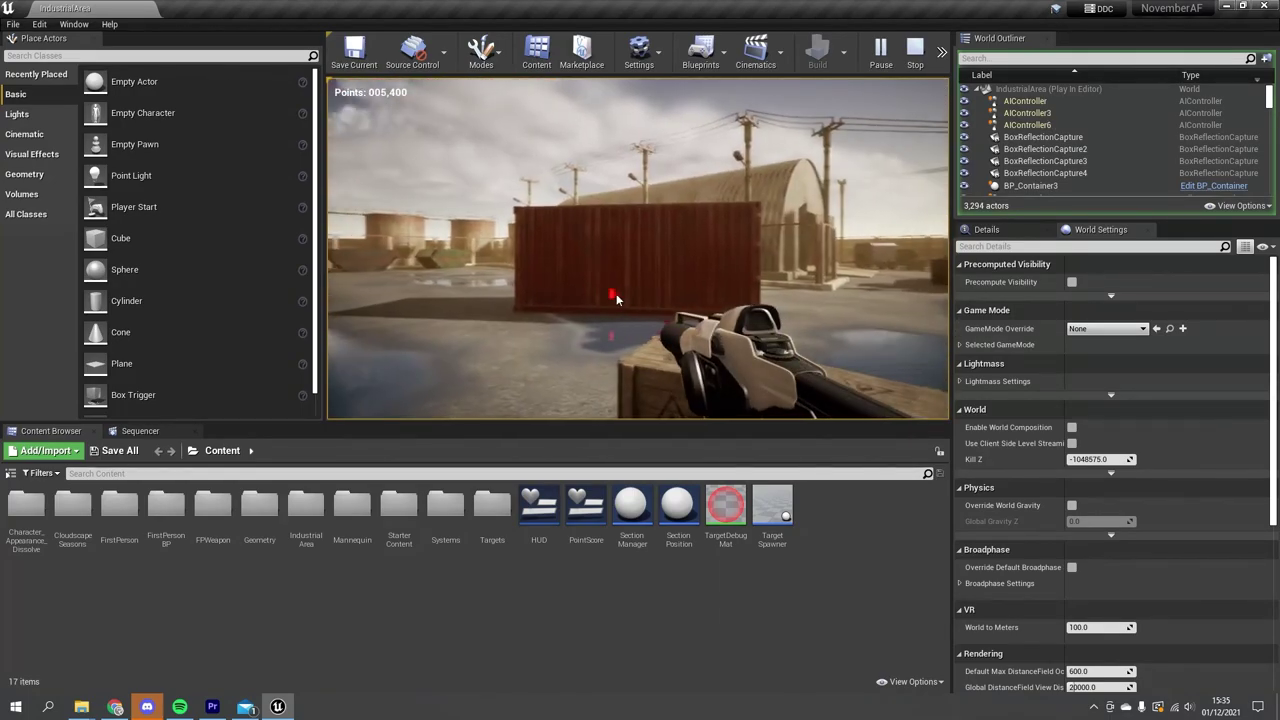
key(w)
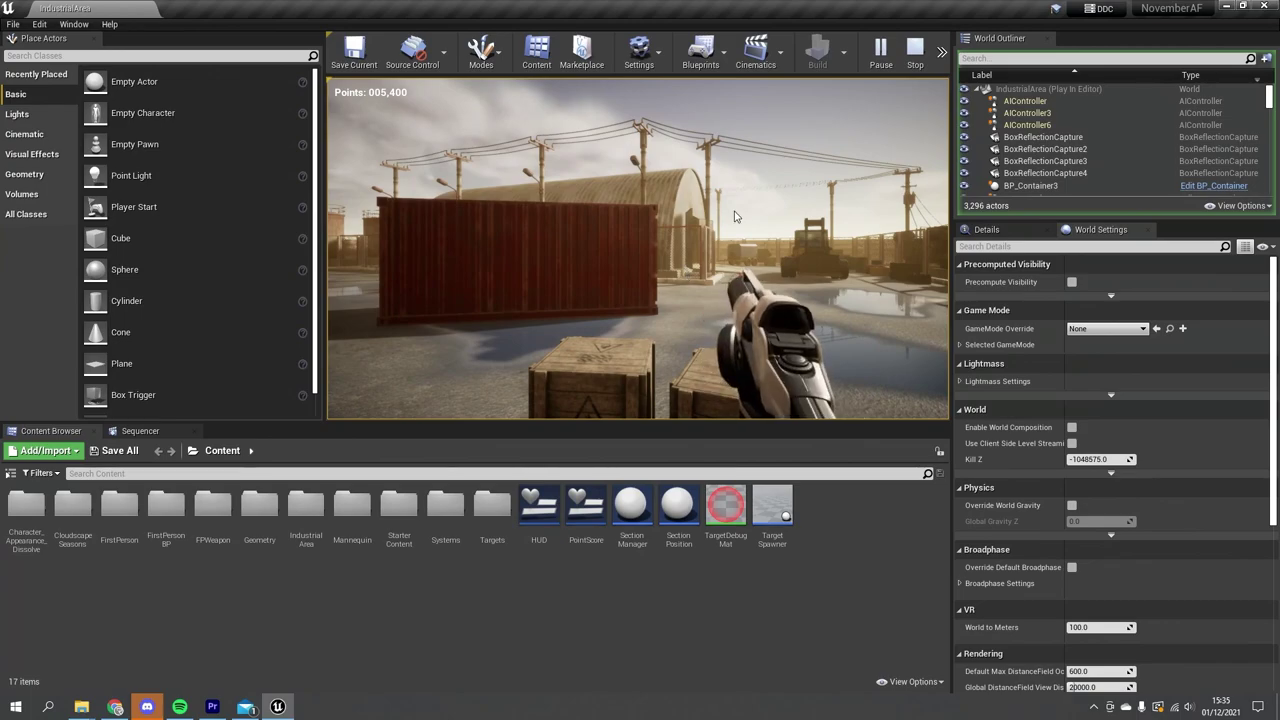
click(758, 258)
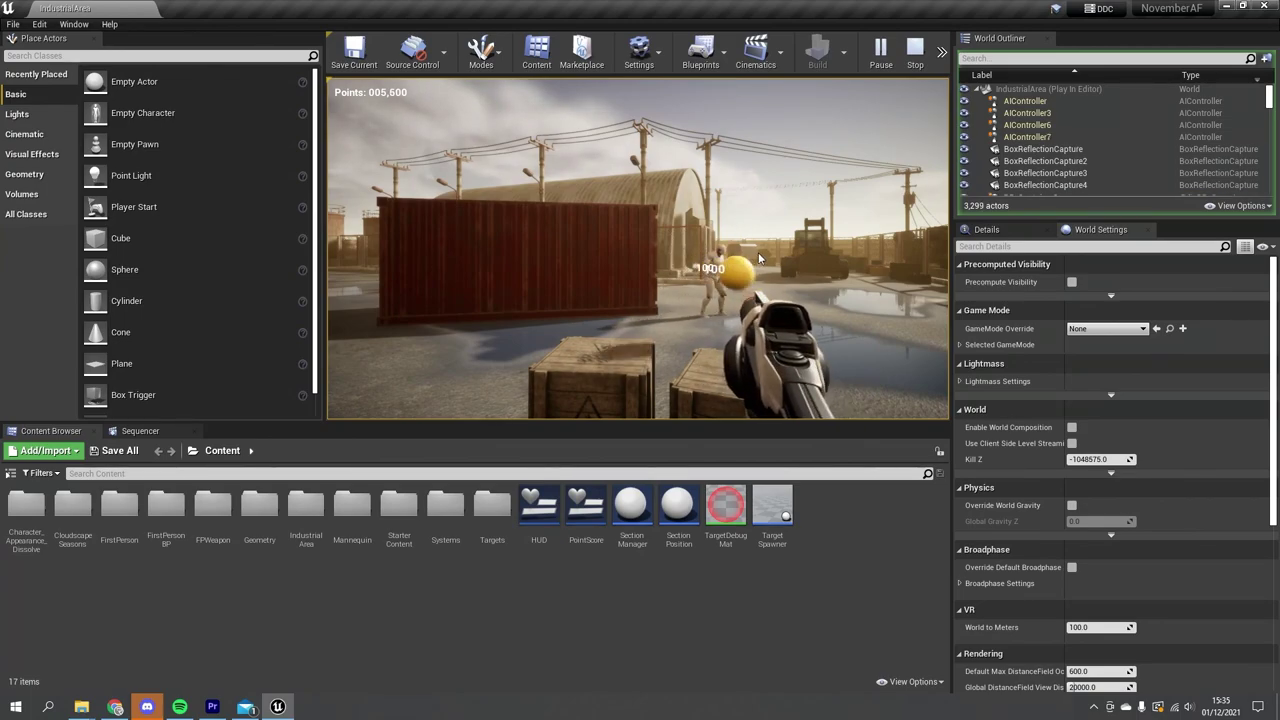
click(758, 258)
click(765, 255)
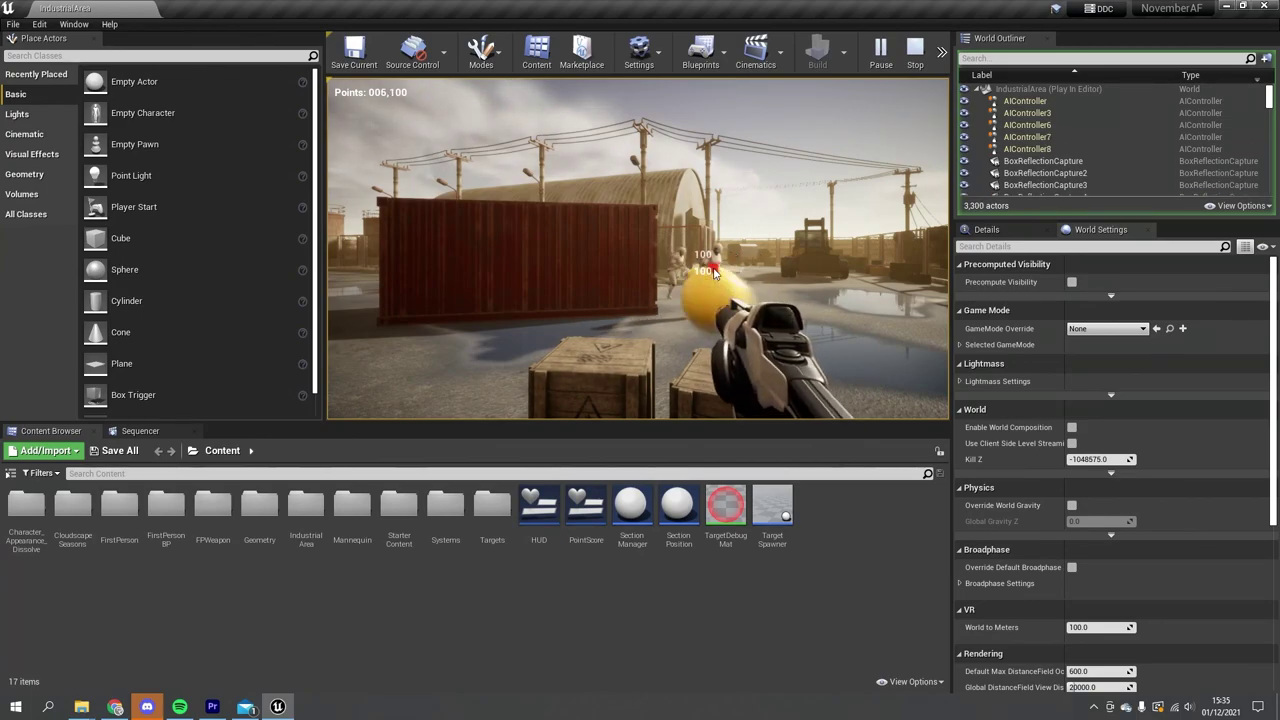
click(779, 248)
click(781, 236)
click(765, 263)
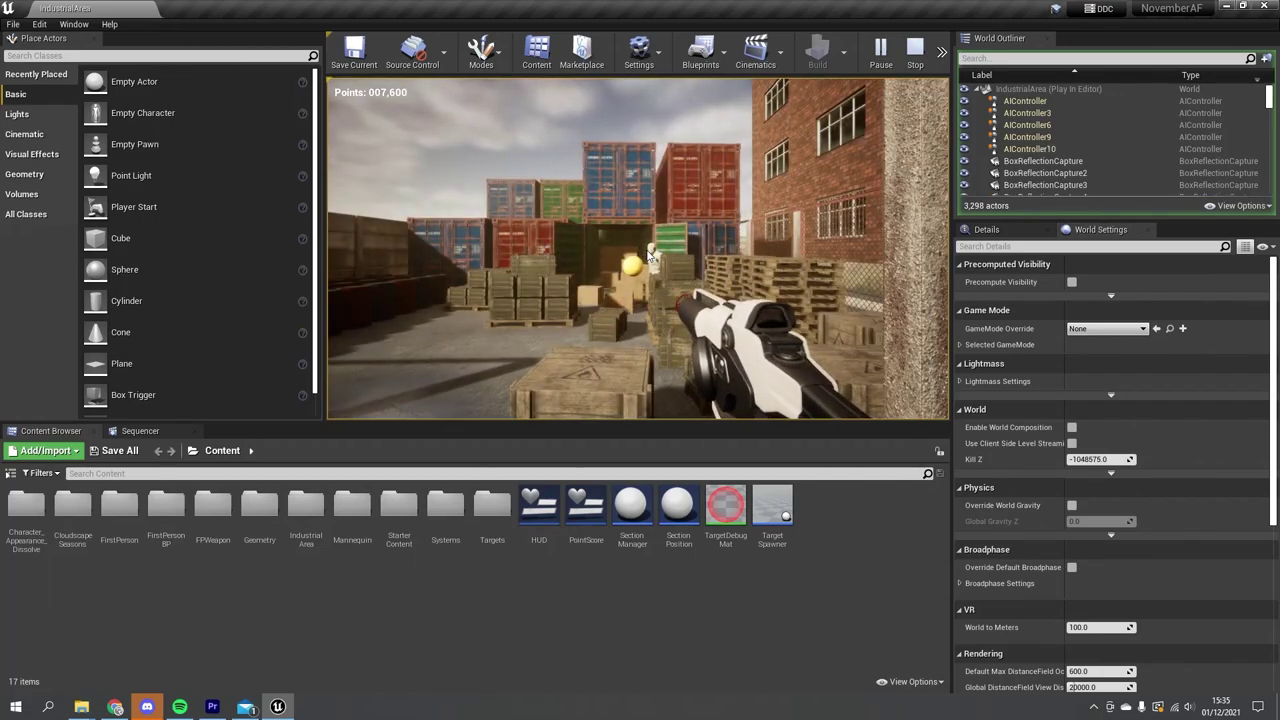
Shoot the remaining mannequins by the containers until Points reach 010,000
click(650, 255)
click(652, 253)
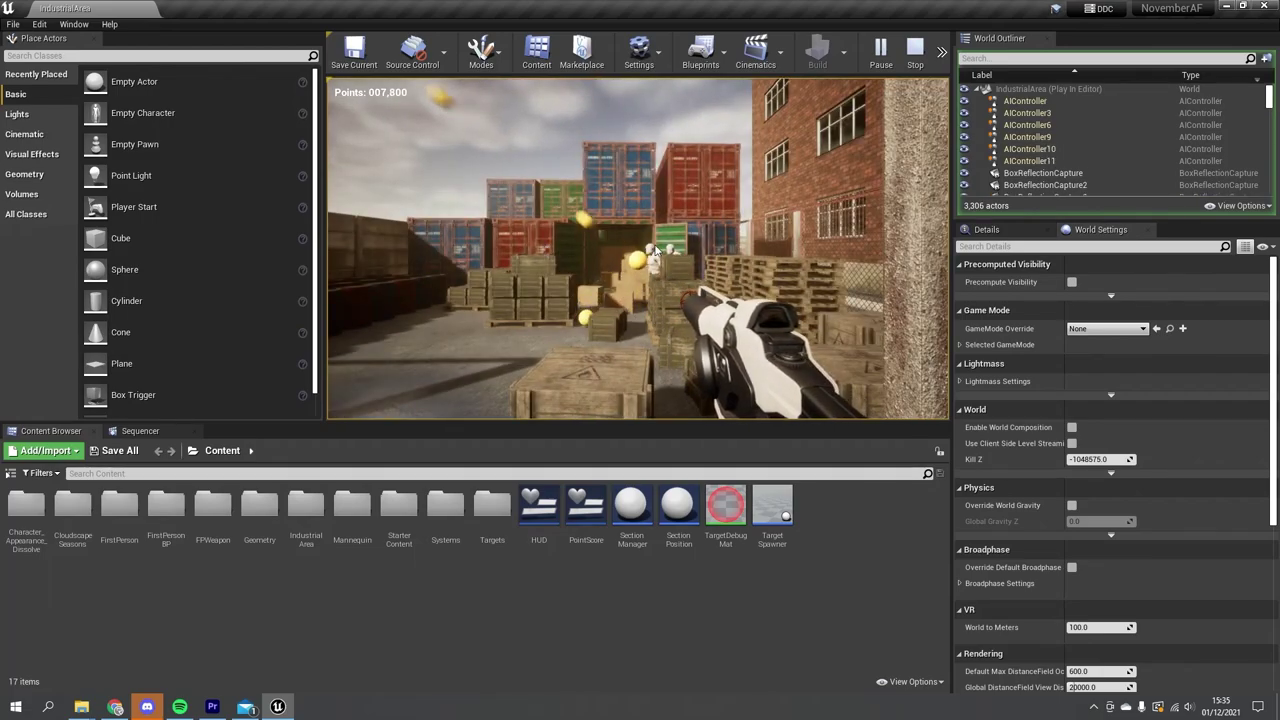
click(656, 251)
click(658, 254)
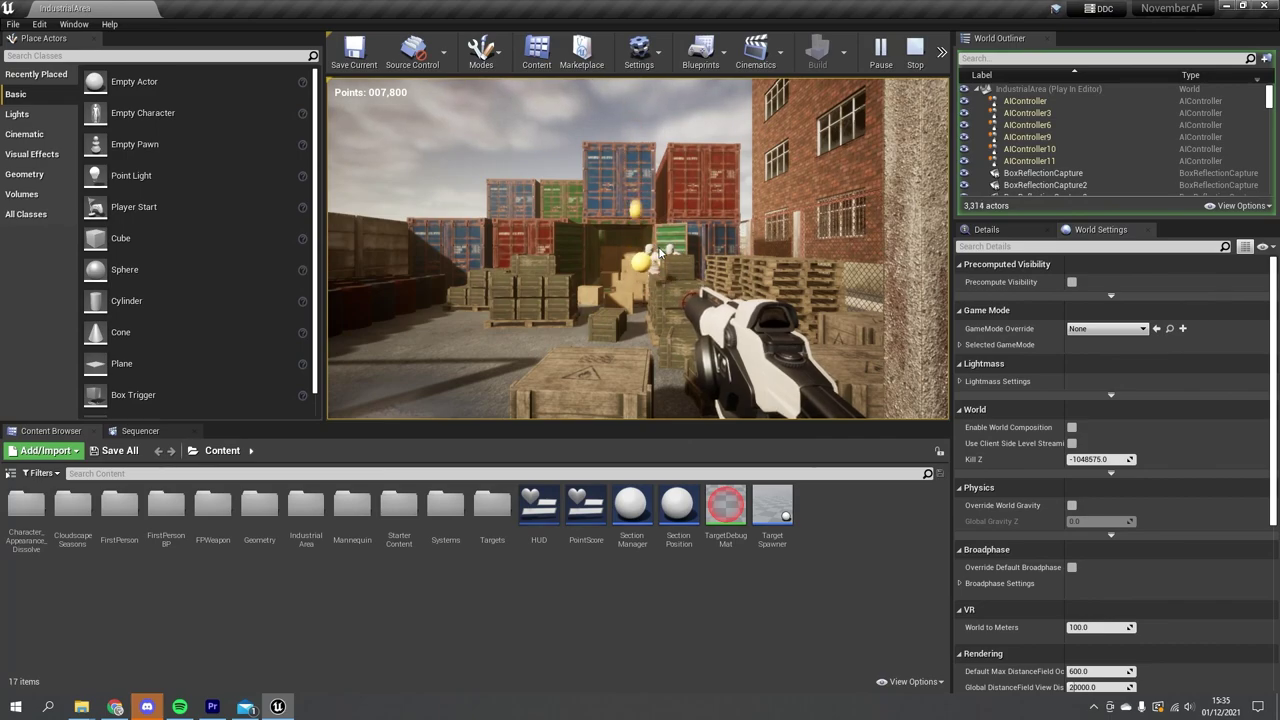
click(658, 254)
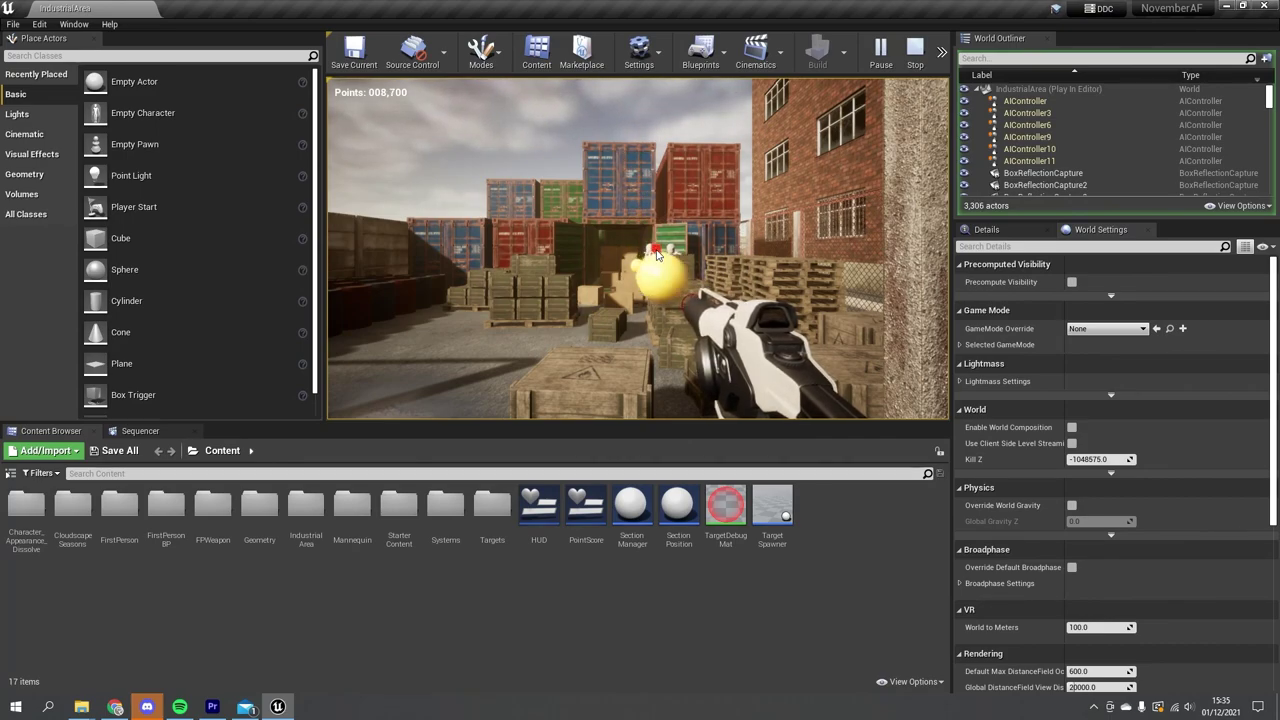
click(654, 255)
click(632, 257)
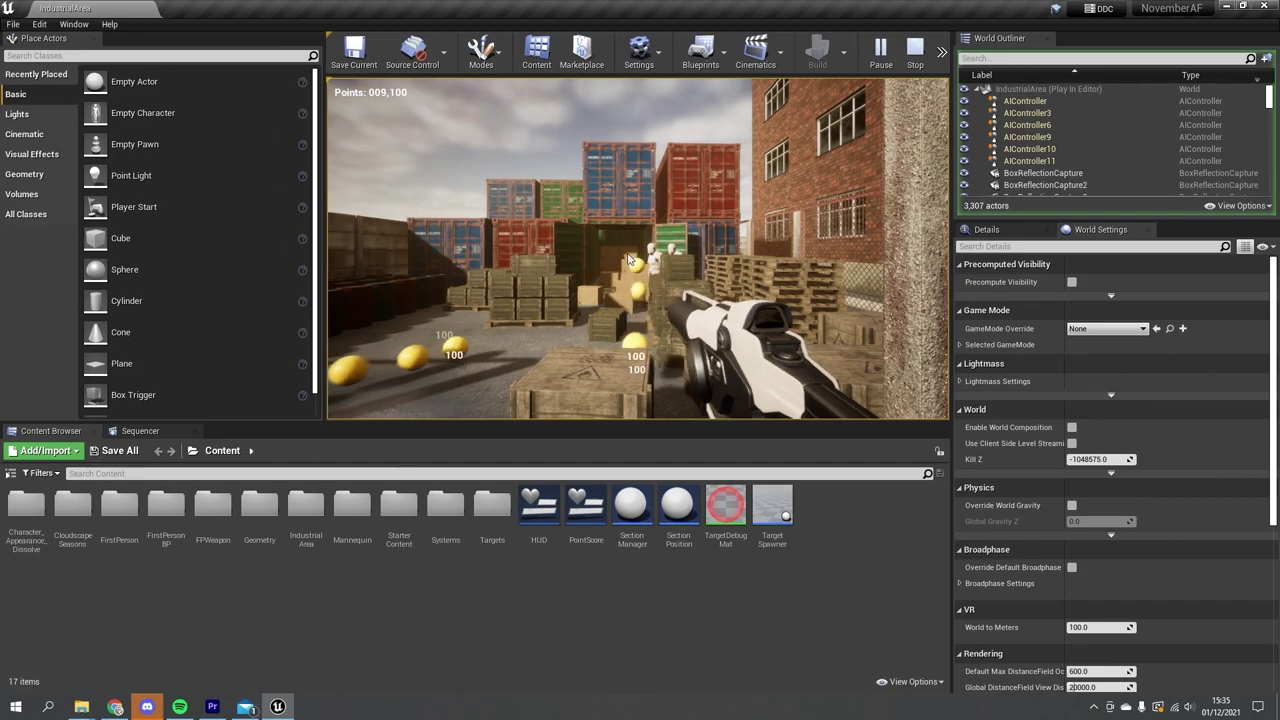
click(660, 245)
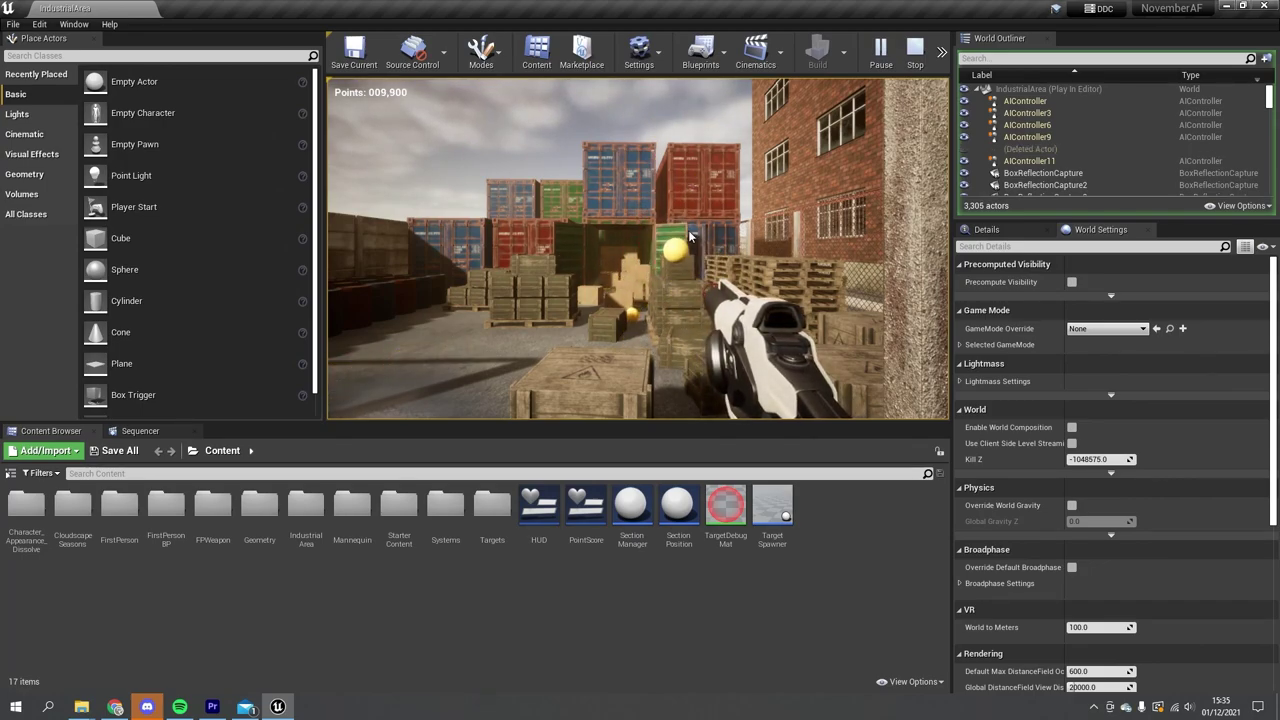
click(684, 222)
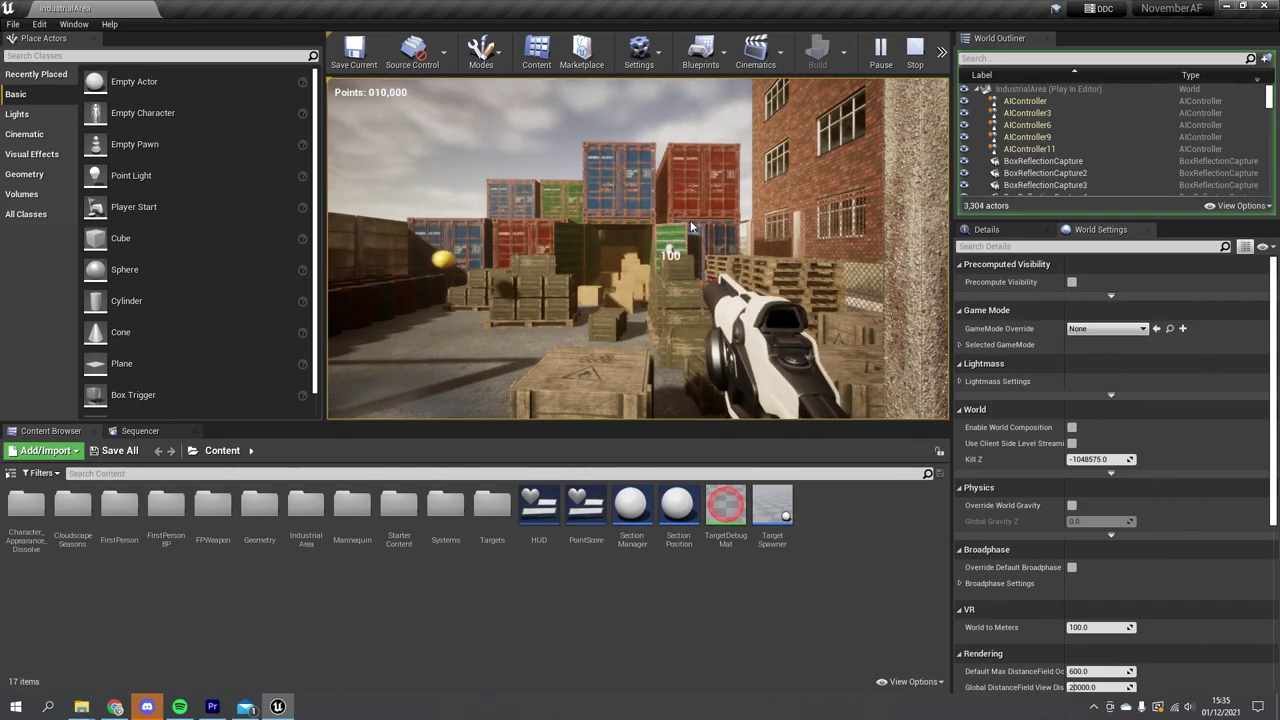